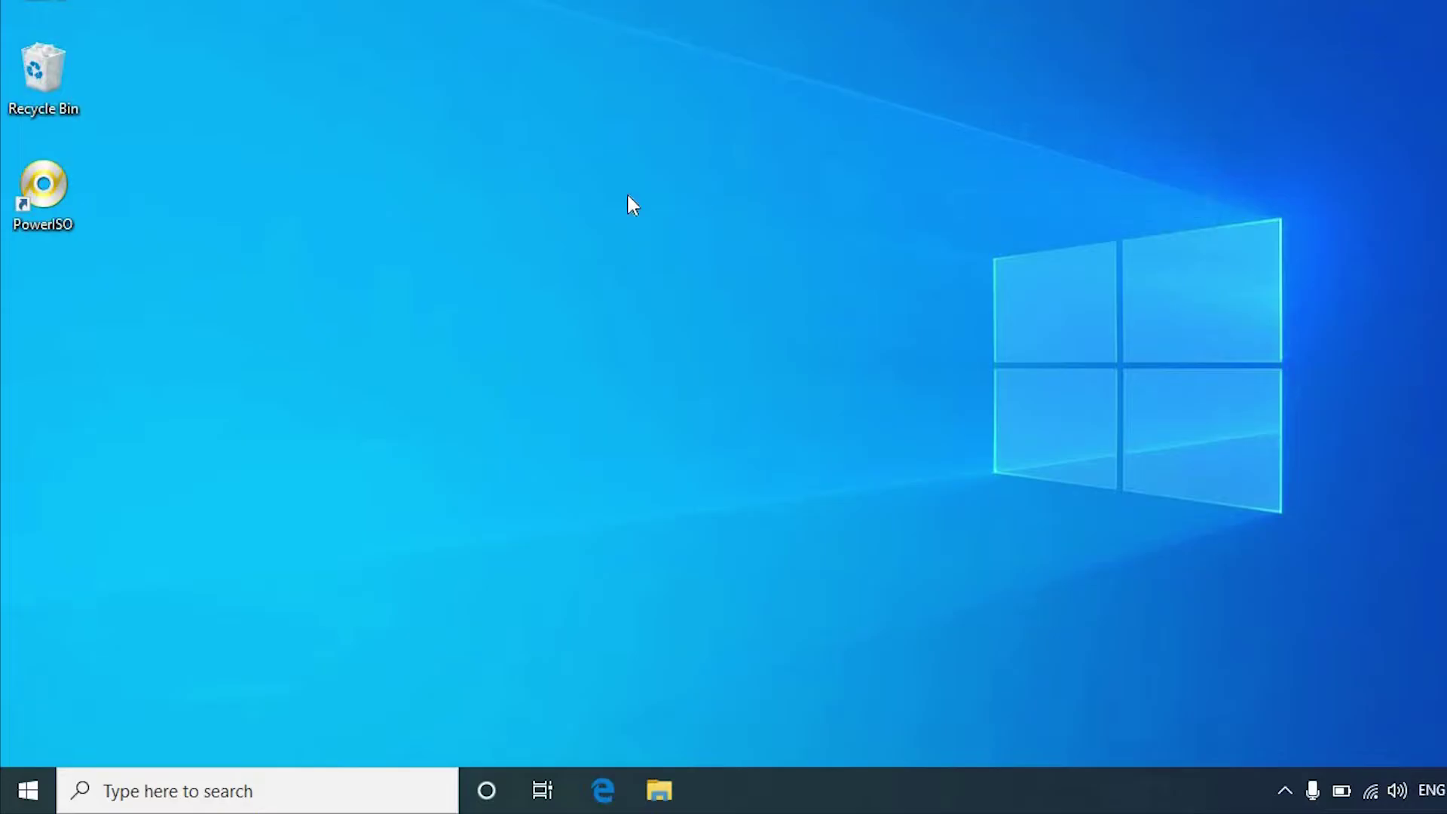
Step: Launch PowerISO and open the HBCD_PE_x64 image from the Desktop
{"action": "double_click", "coordinate": [53, 197]}
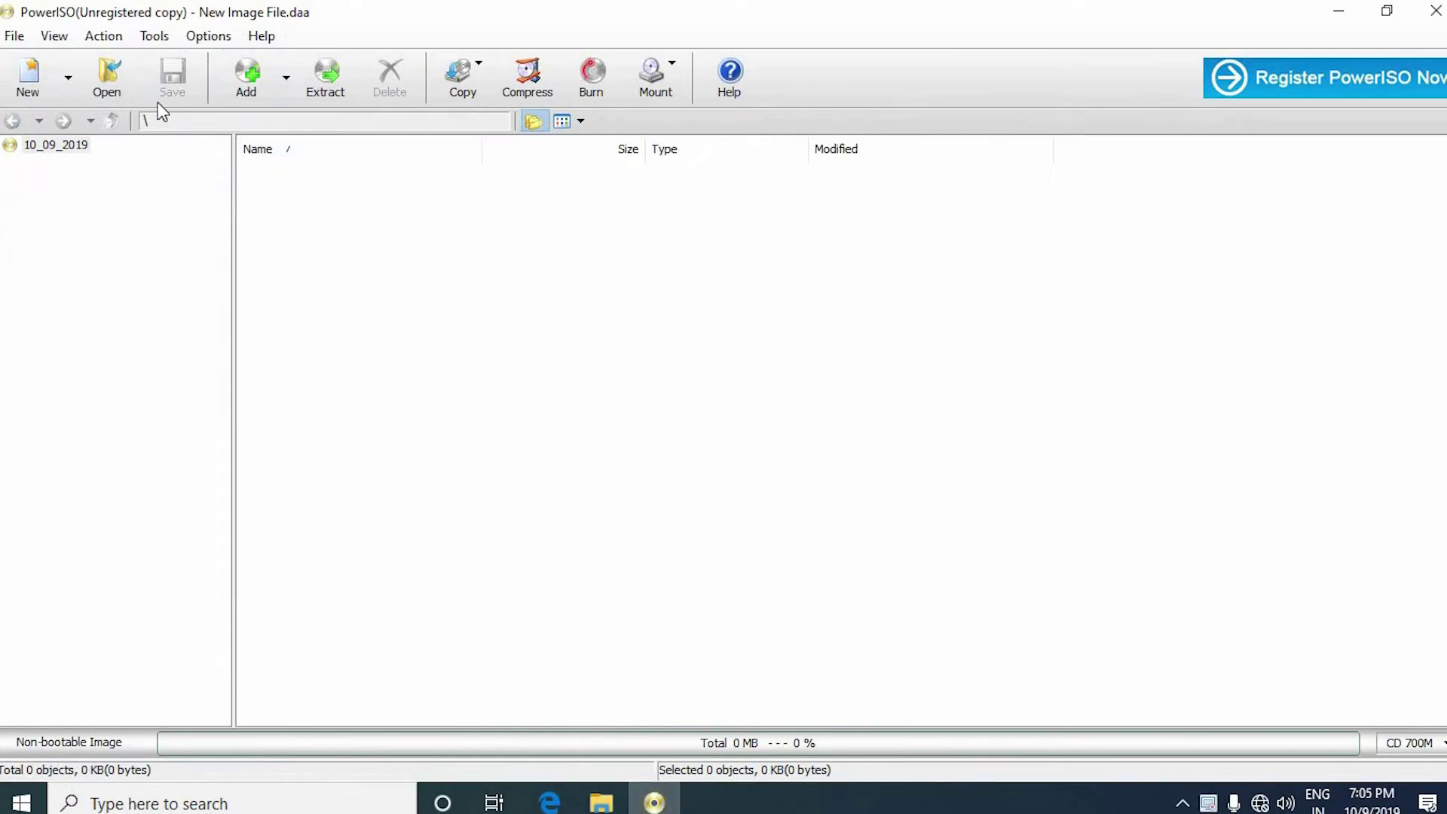
{"action": "left_click", "coordinate": [115, 82]}
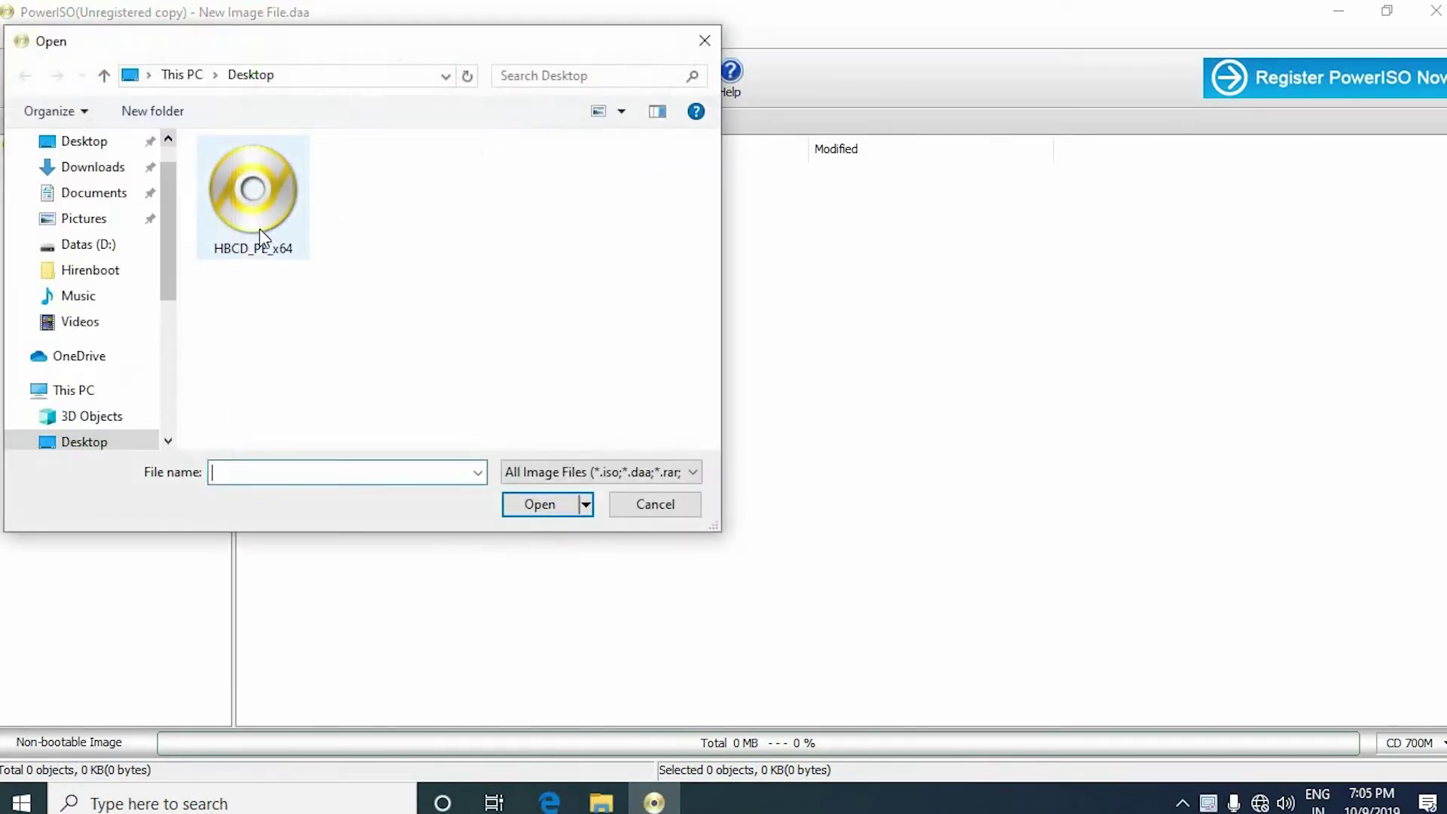
{"action": "left_click", "coordinate": [255, 229]}
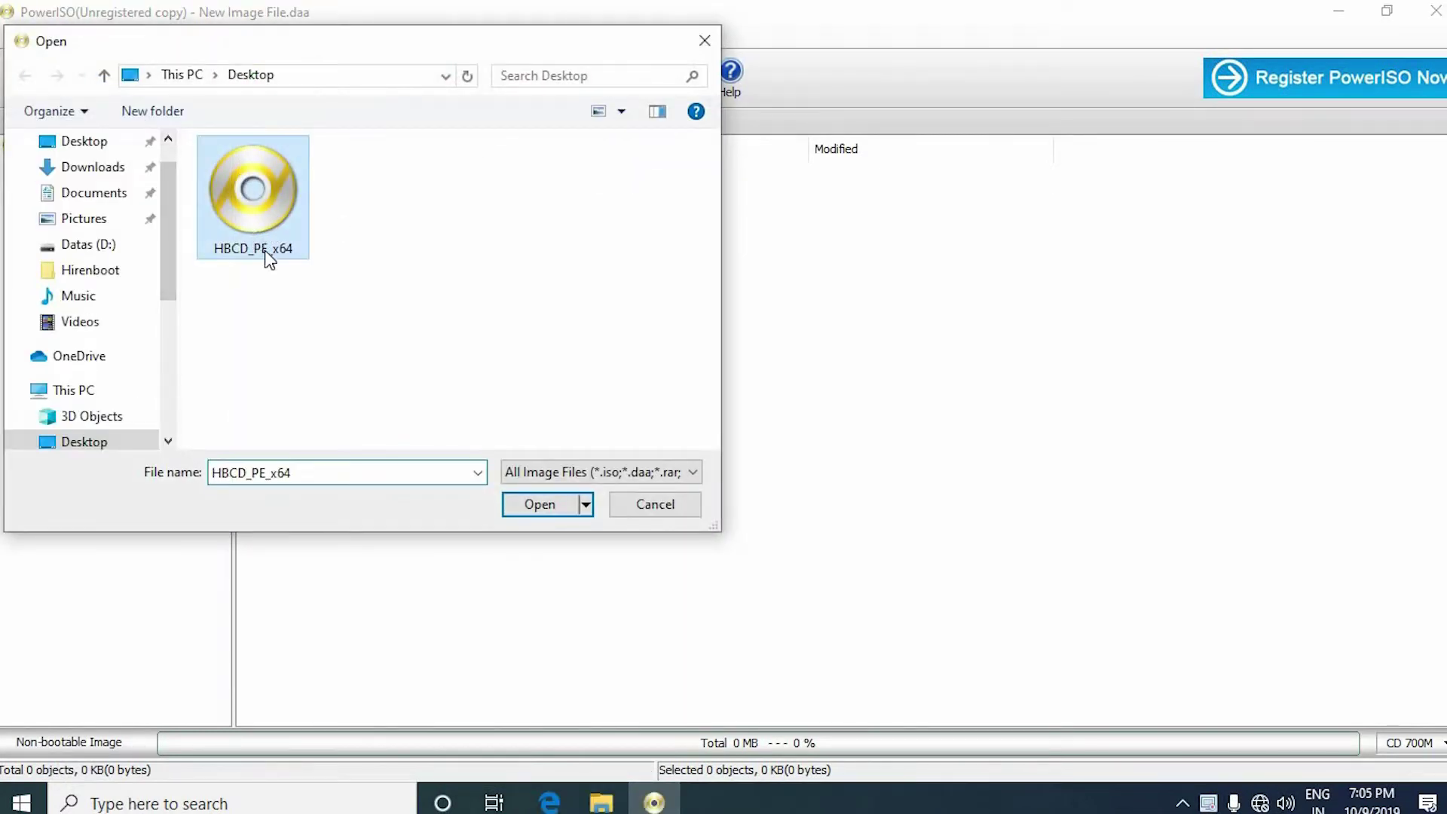
{"action": "left_click", "coordinate": [526, 507]}
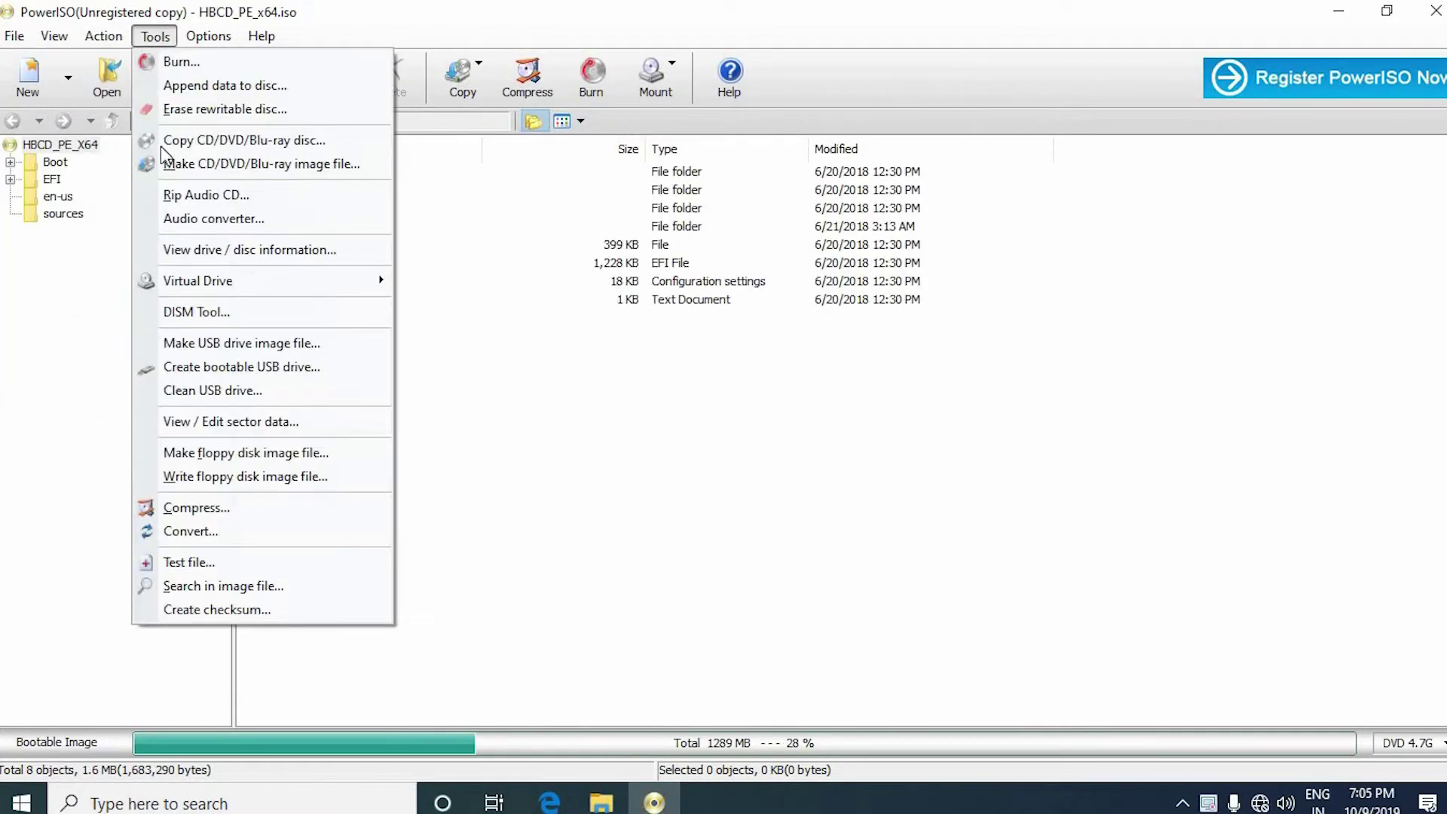
Step: Start creating a bootable USB drive from the image and review the available destination drives
{"action": "left_click", "coordinate": [219, 368]}
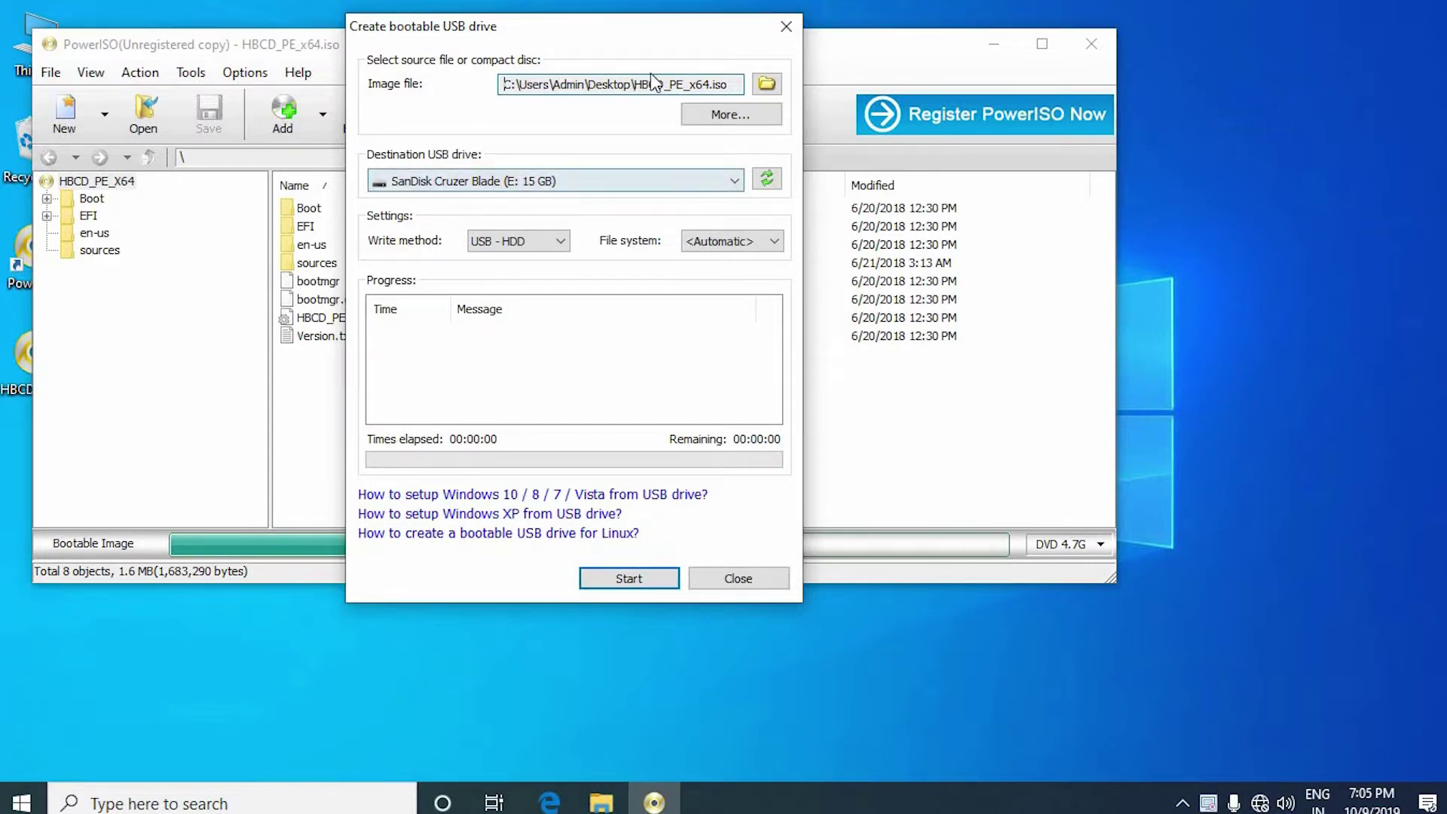
{"action": "left_click", "coordinate": [513, 182]}
Step: Write the image to the SanDisk Cruzer Blade (E:), confirming the data overwrite
{"action": "left_click", "coordinate": [520, 201]}
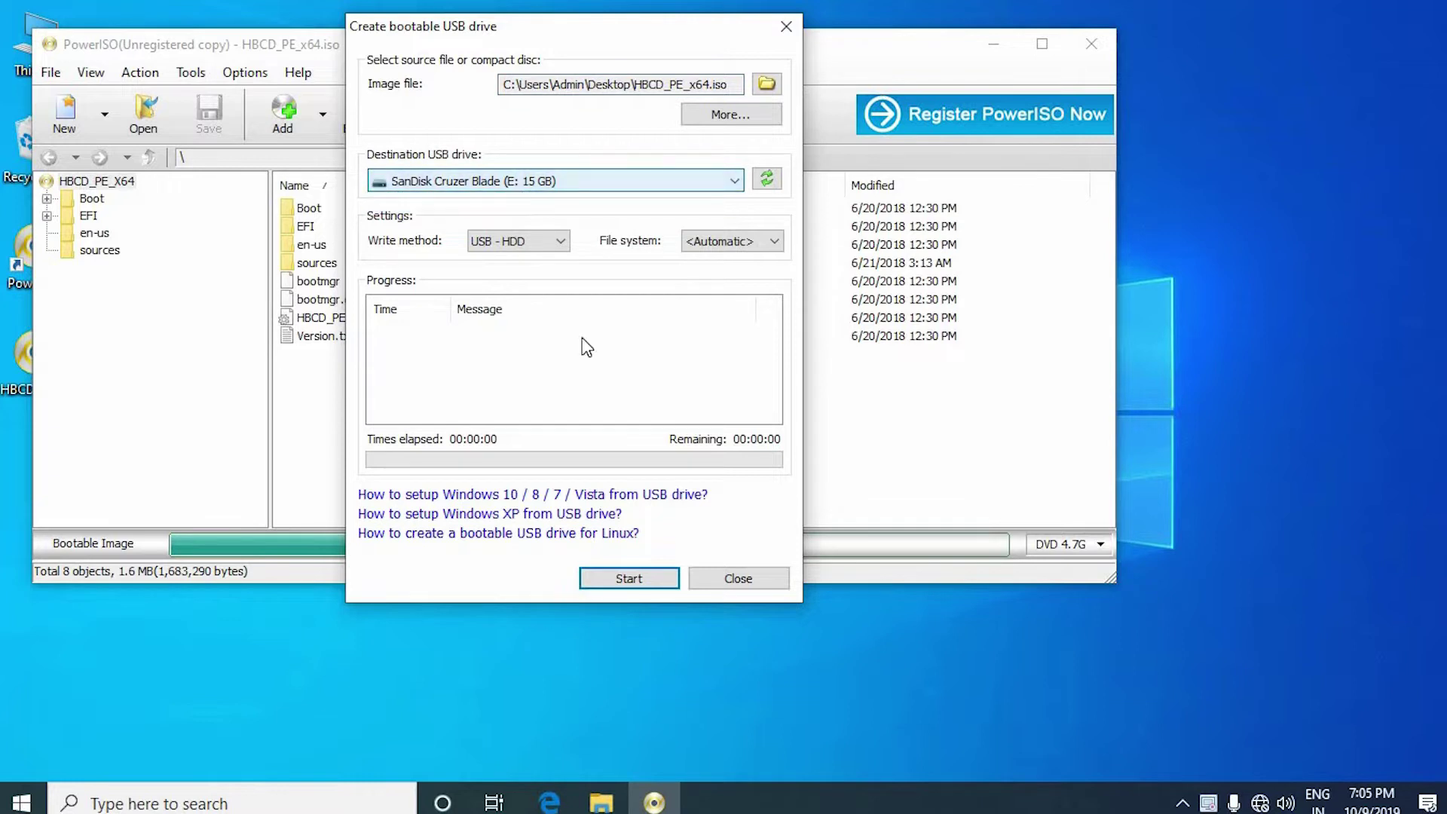
{"action": "left_click", "coordinate": [599, 576]}
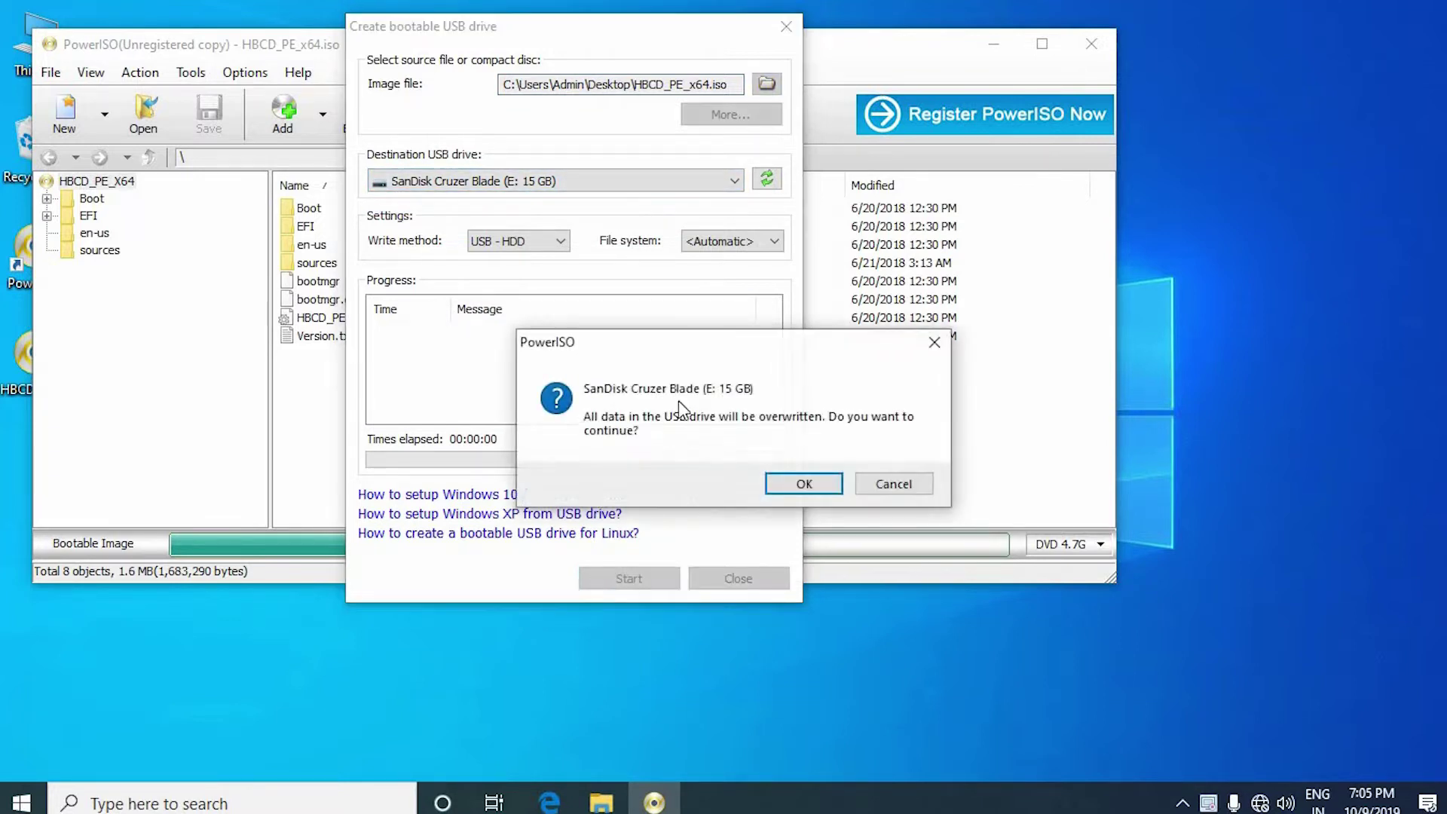
{"action": "left_click", "coordinate": [793, 485]}
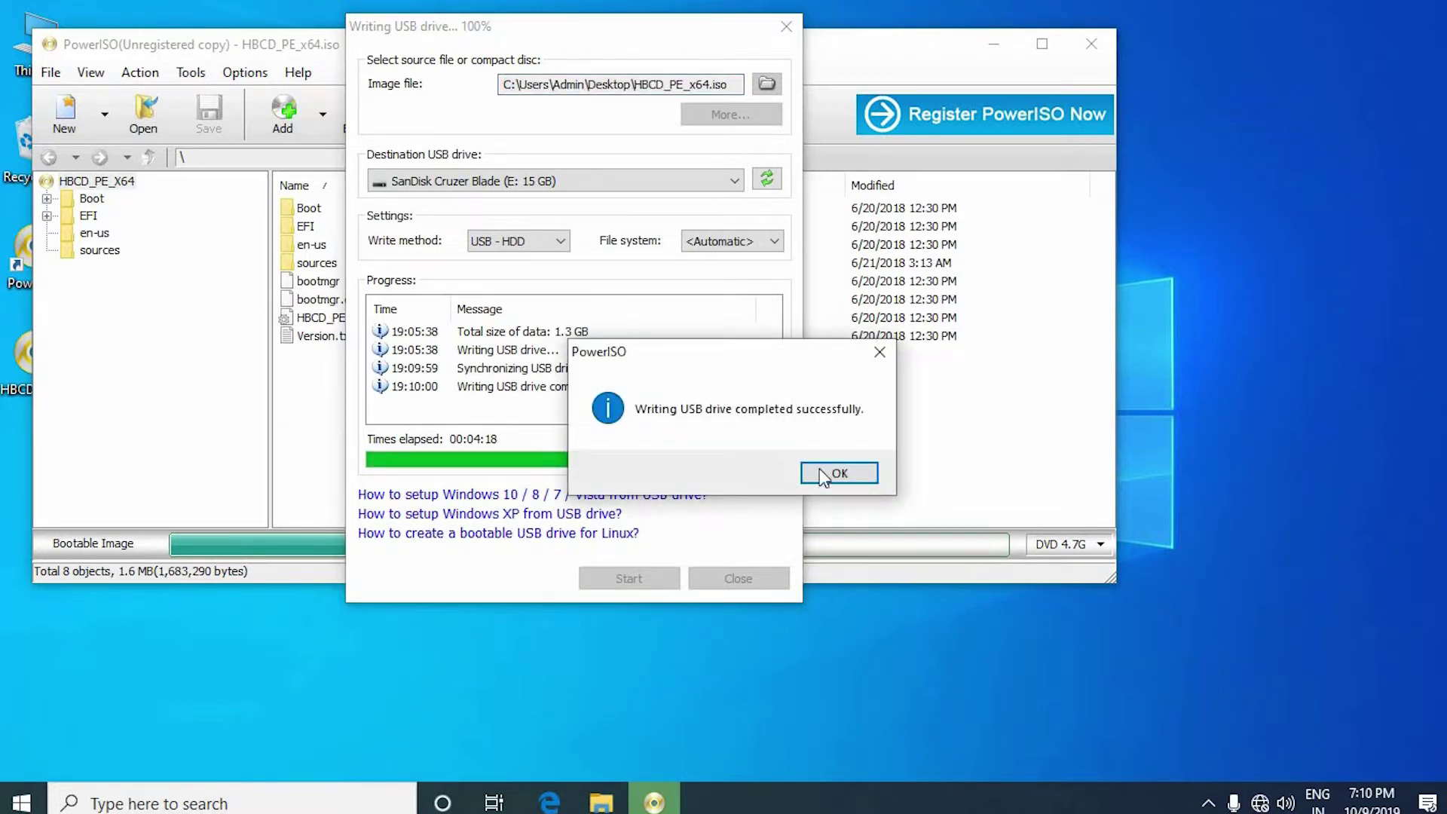
{"action": "left_click", "coordinate": [839, 473]}
Step: Exit PowerISO and try a password on the locked Windows 10 VM sign-in screen
{"action": "left_click", "coordinate": [738, 578]}
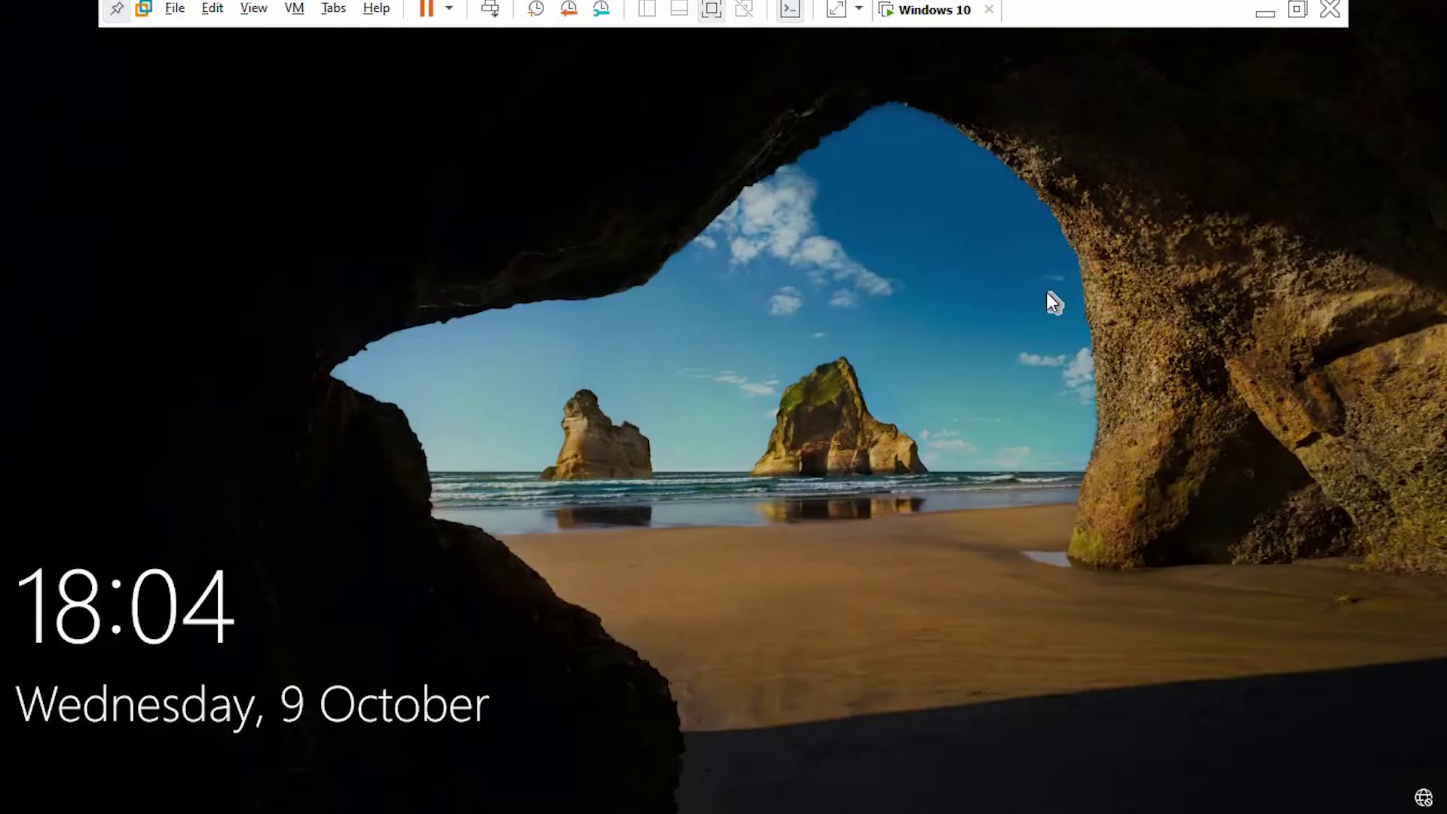
{"action": "left_click", "coordinate": [938, 442]}
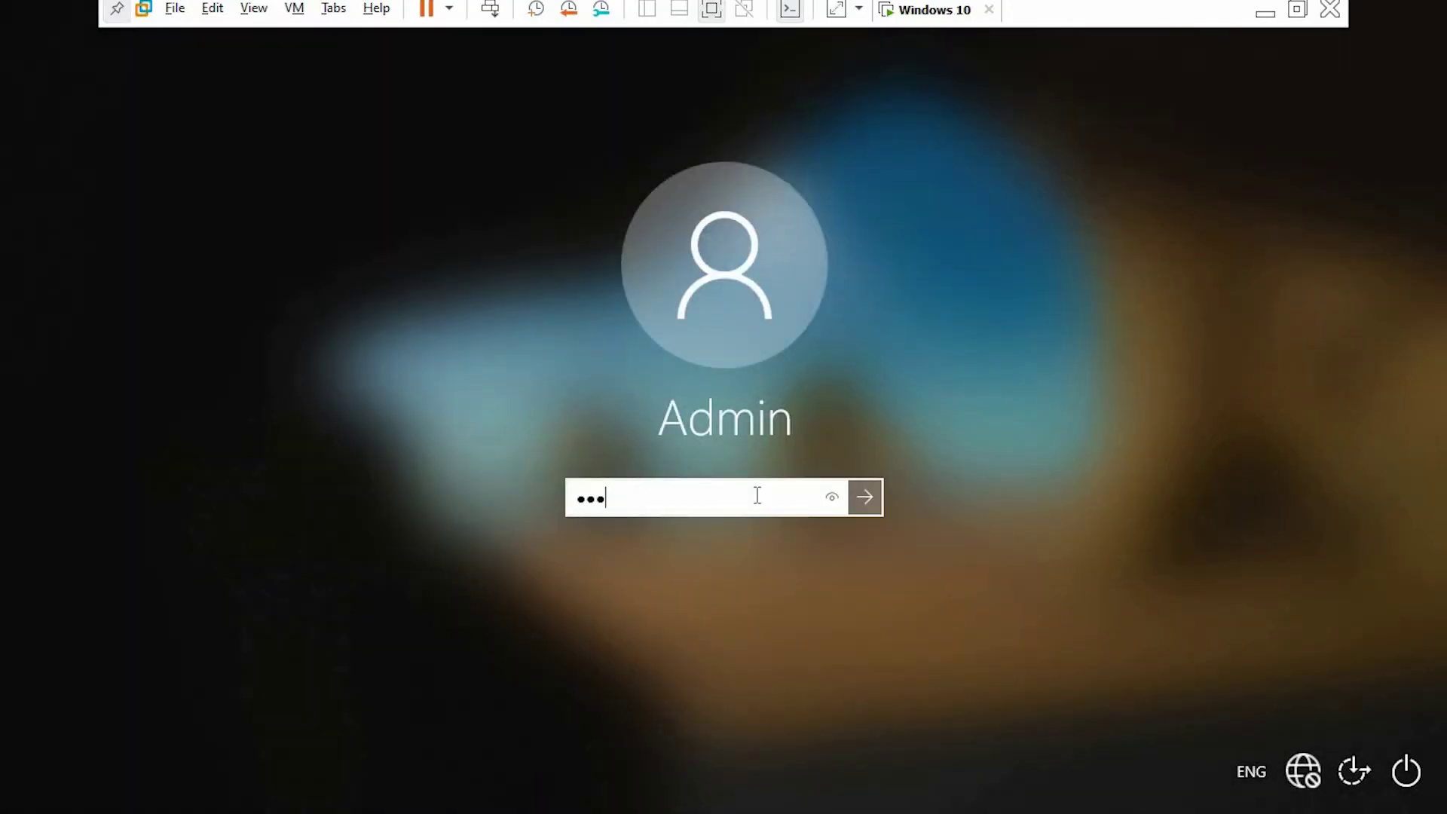
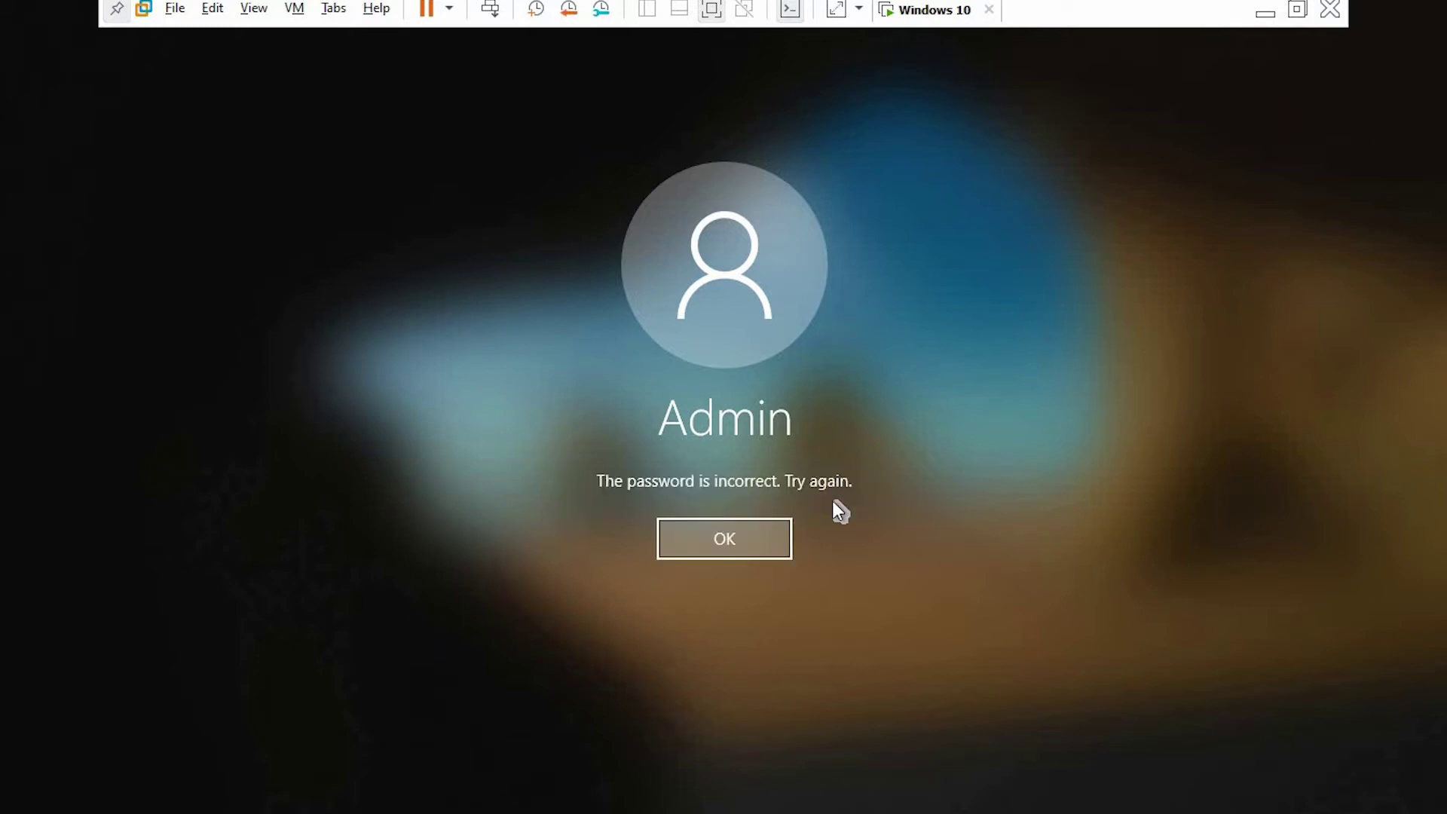
{"action": "key", "text": "Return"}
Step: Dismiss the incorrect Admin password message and restart the Windows 10 virtual machine
{"action": "left_click", "coordinate": [1409, 765]}
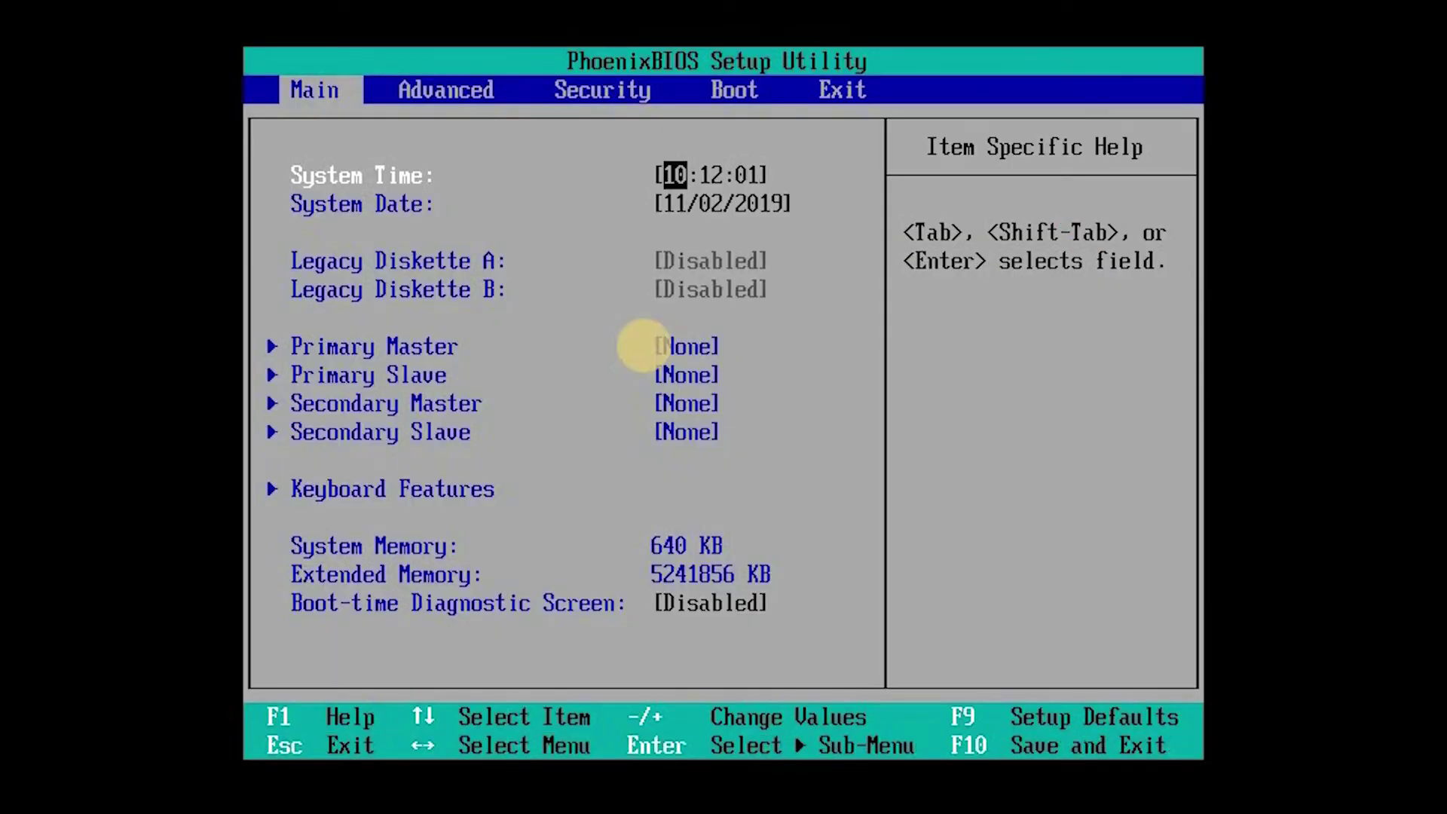
Step: On the BIOS Boot page, move Removable Devices above Hard Drive in the boot order
{"action": "key", "text": "Right"}
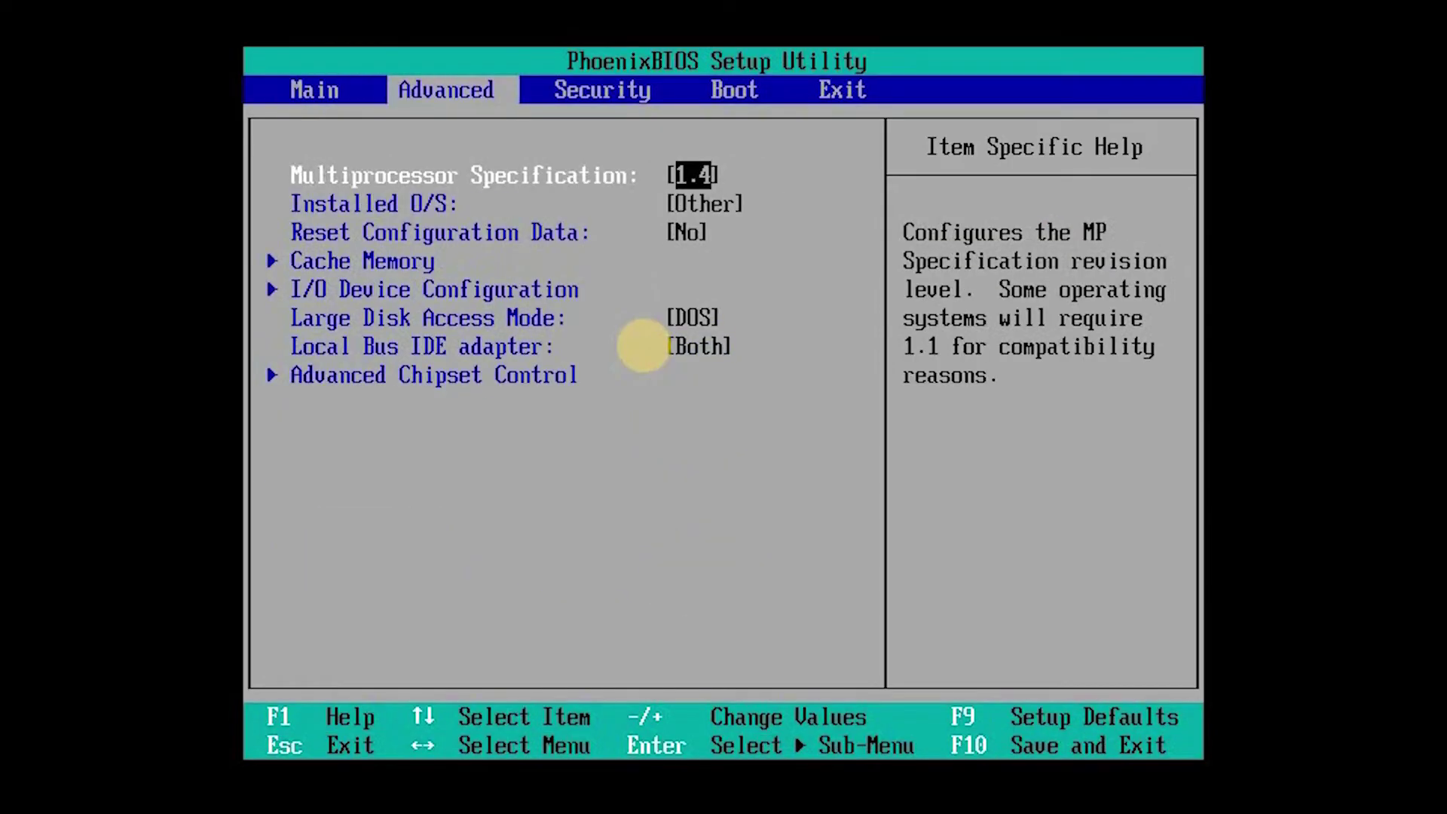
{"action": "key", "text": "Right"}
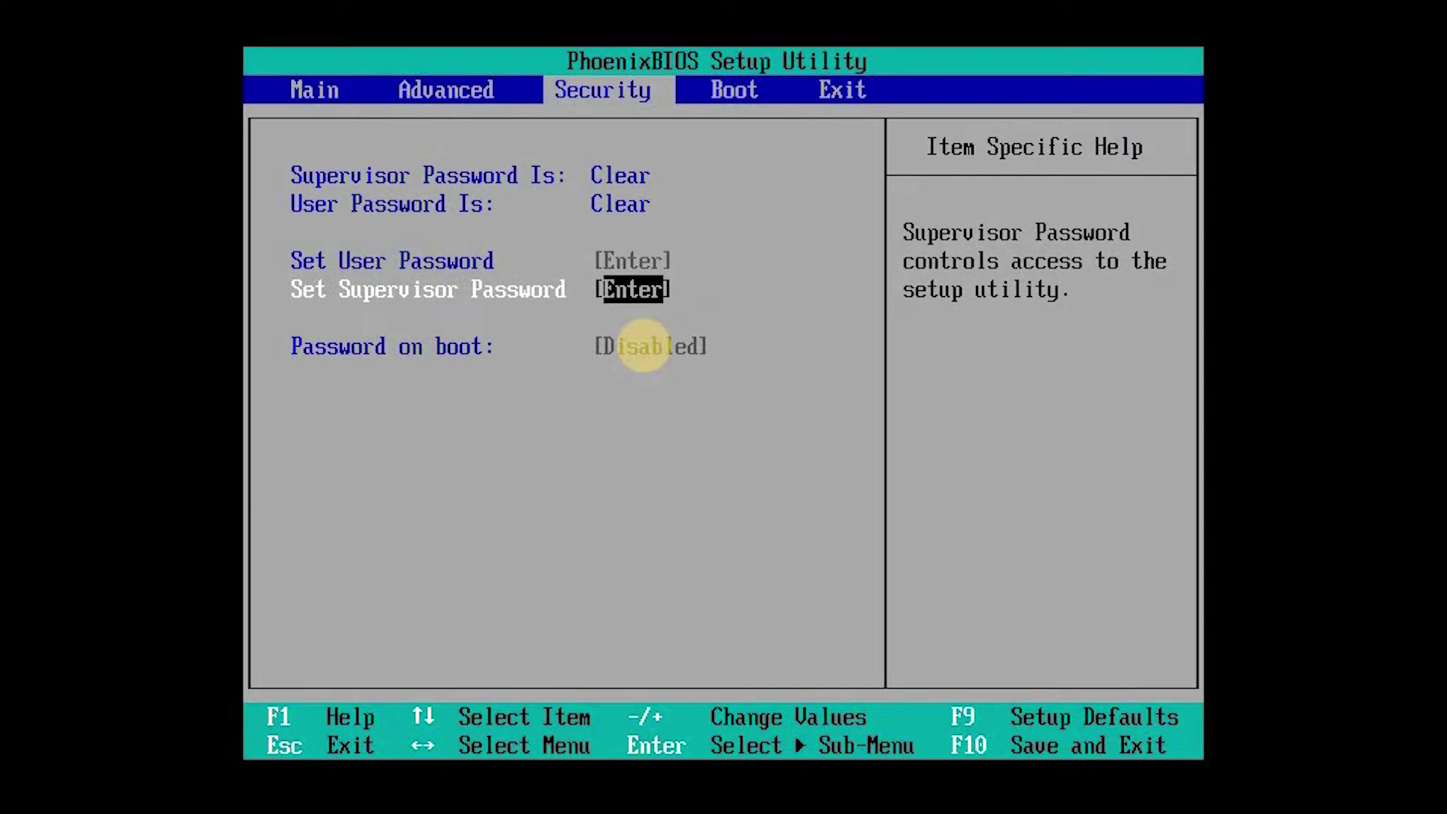
{"action": "key", "text": "Right"}
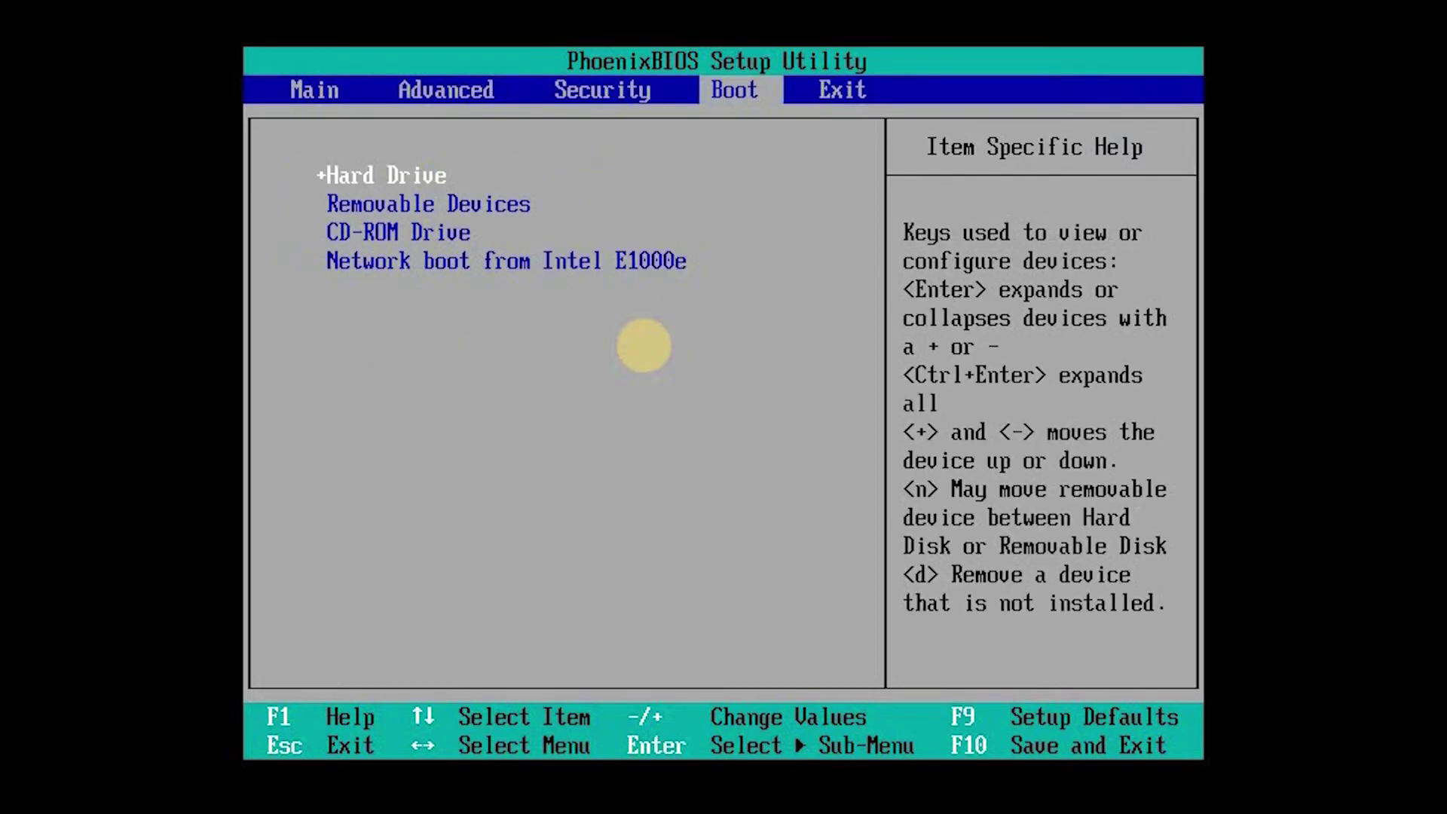
{"action": "key", "text": "Down"}
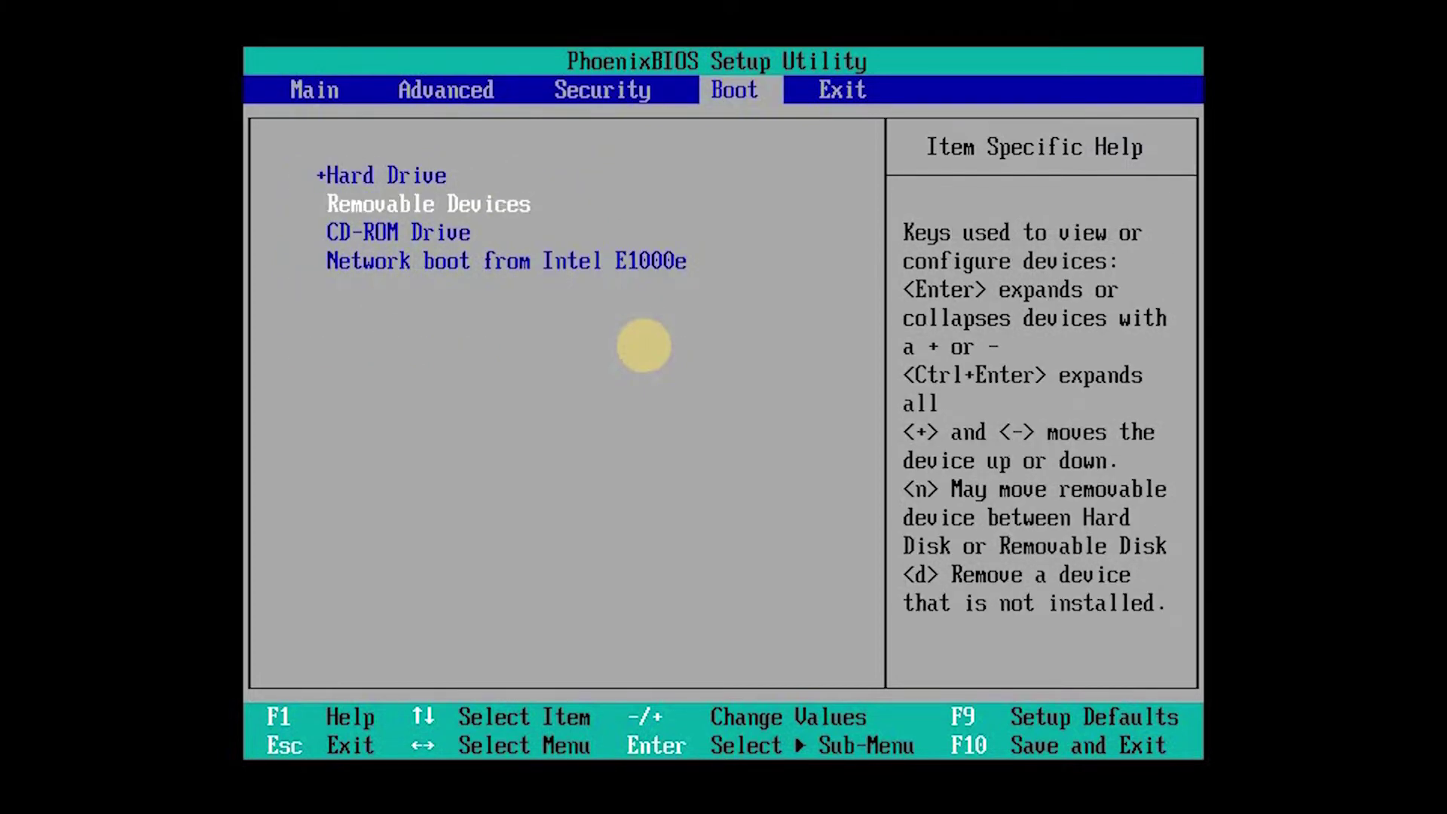
{"action": "key", "text": "Up"}
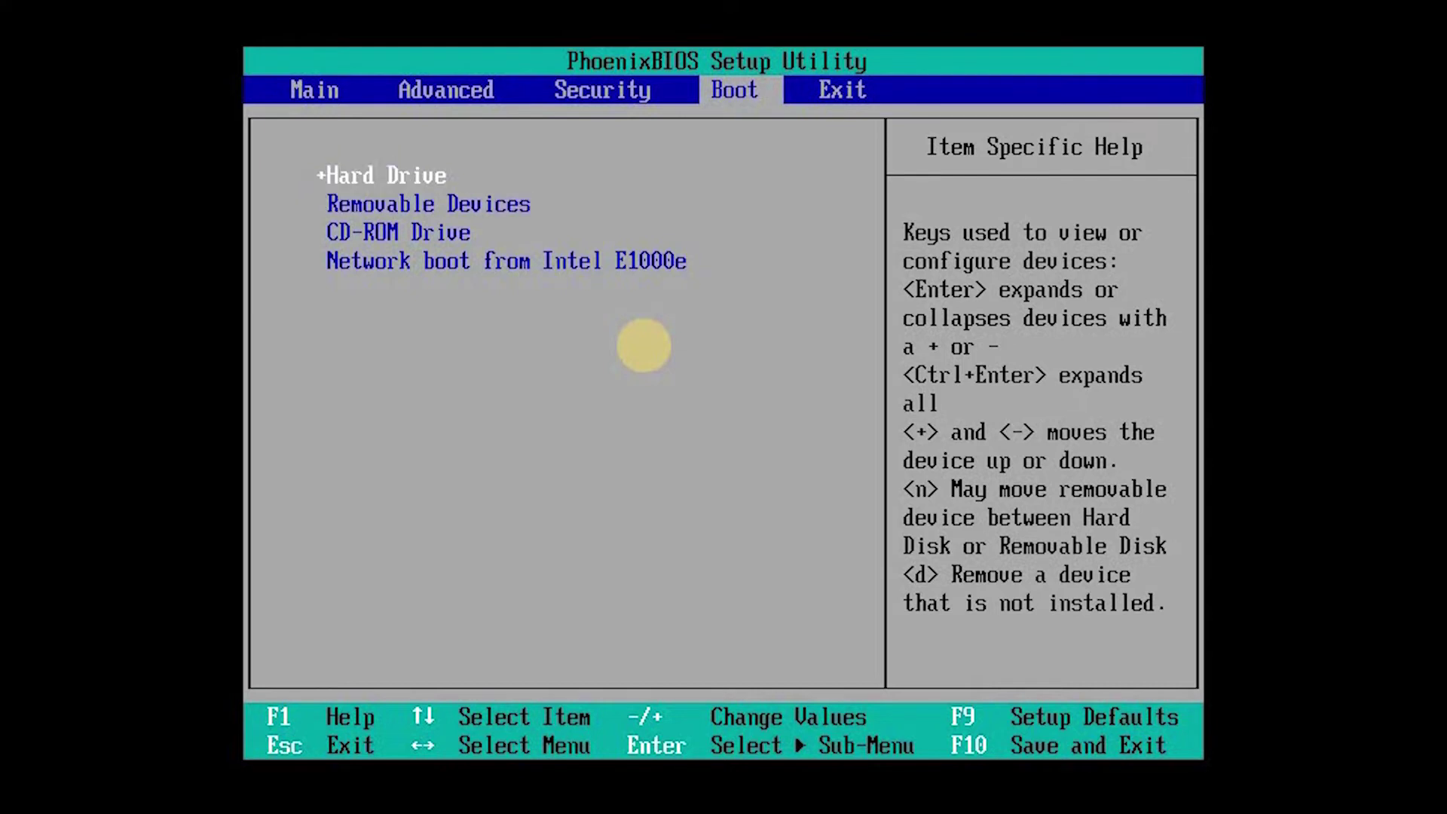
{"action": "key", "text": "Down"}
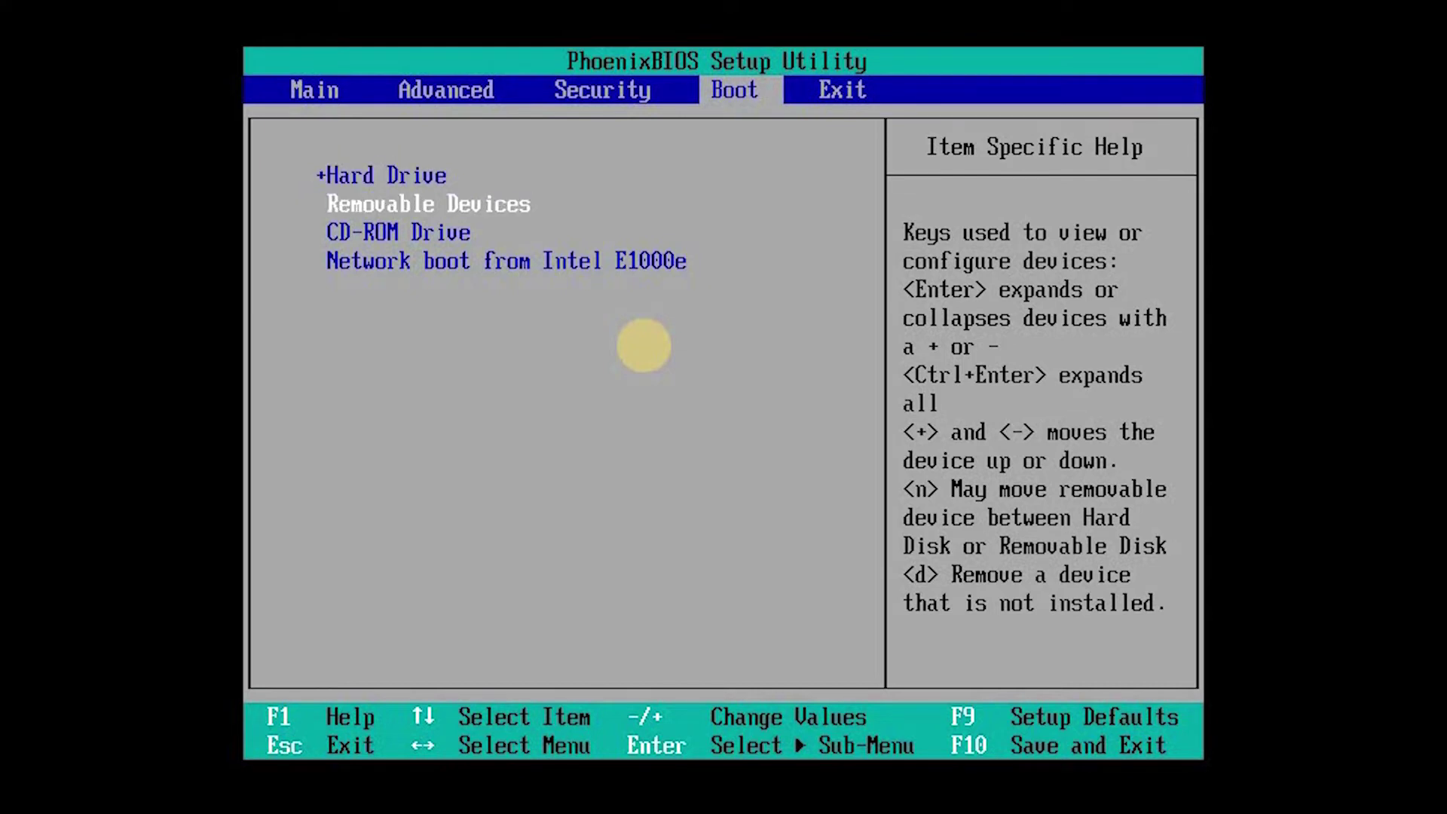
{"action": "key", "text": "plus"}
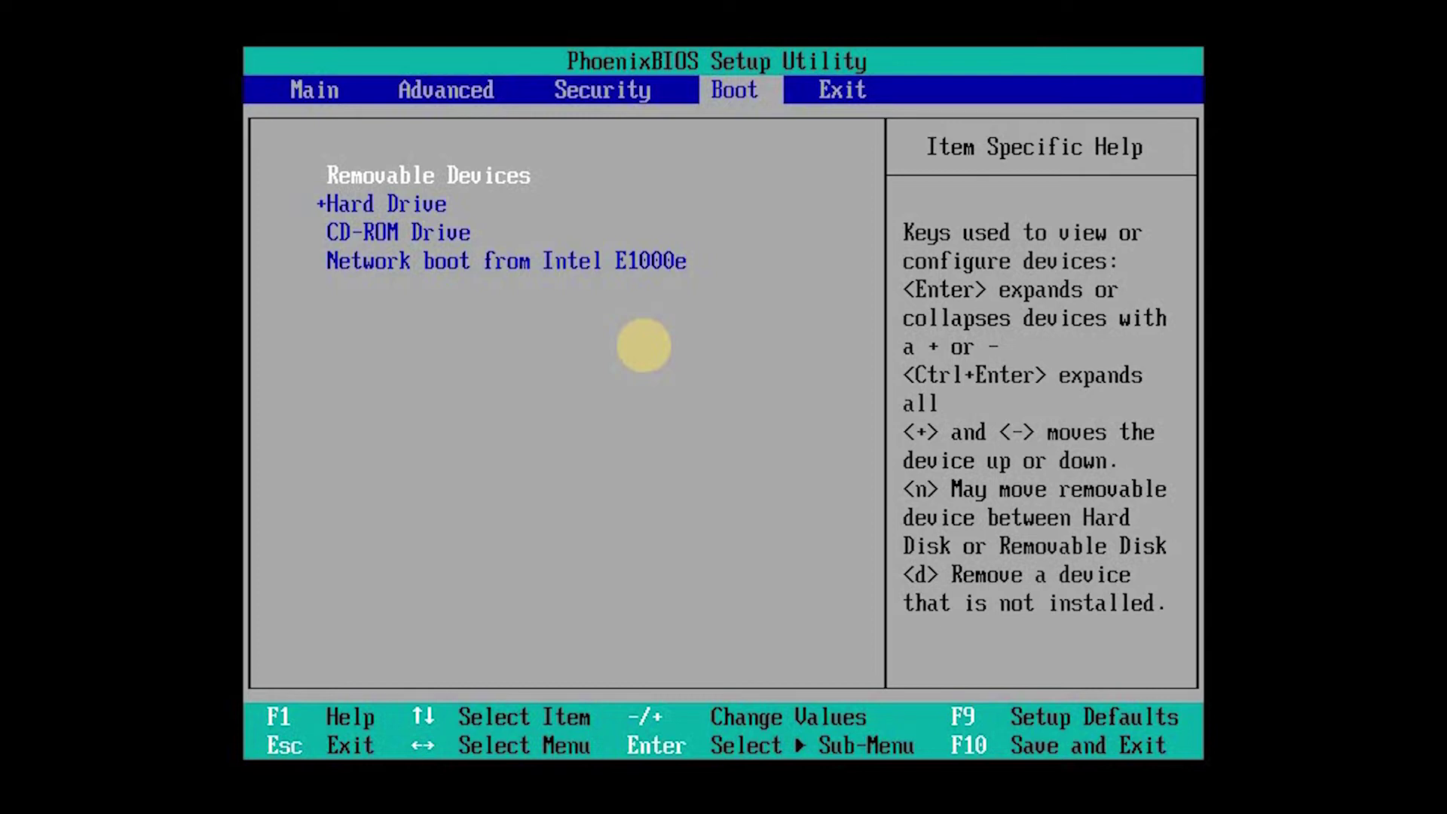
Step: Save the BIOS changes and exit setup with F10
{"action": "key", "text": "F10"}
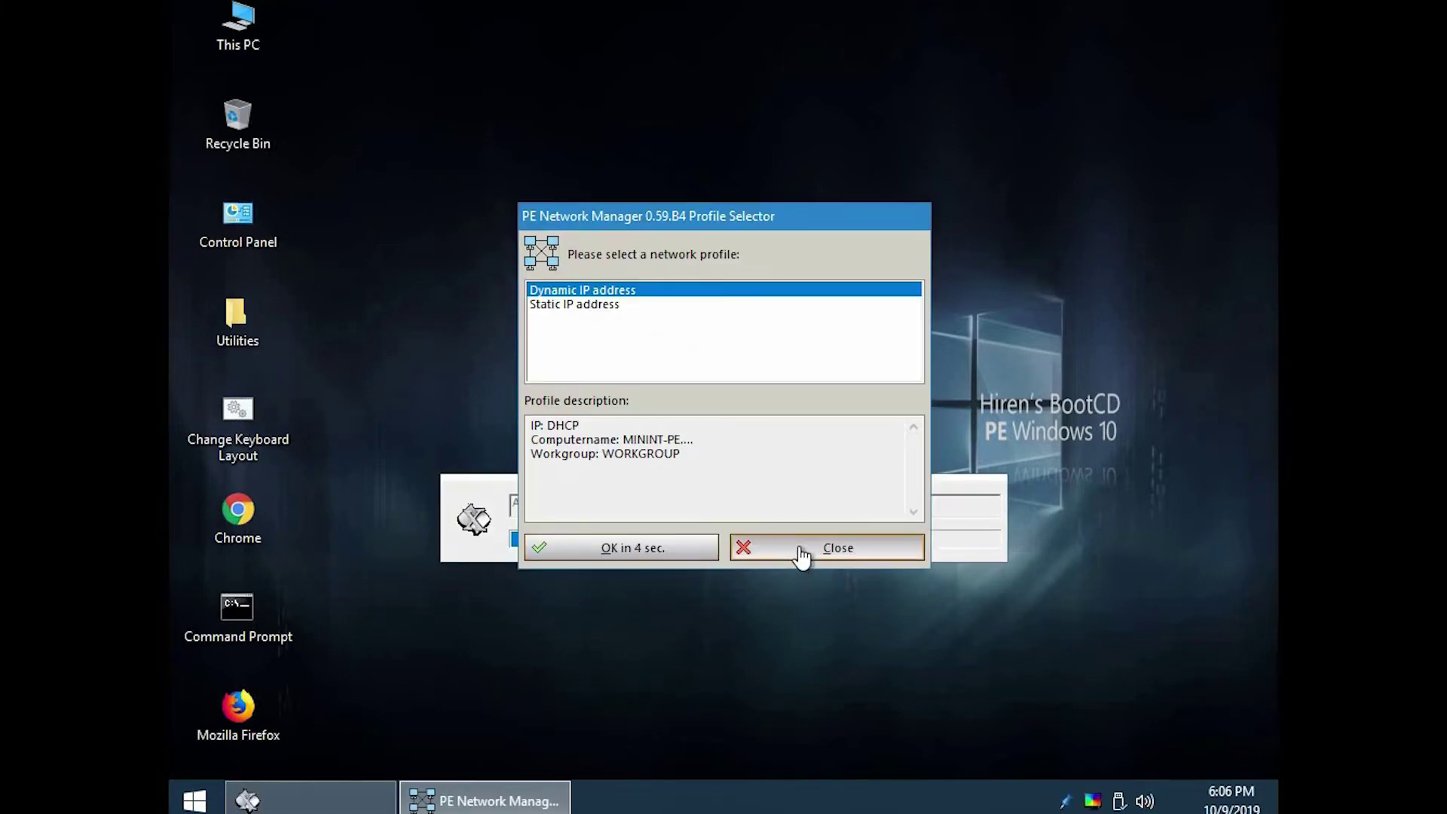
Step: Close the PE Network Manager Profile Selector so driver setup continues
{"action": "left_click", "coordinate": [800, 548]}
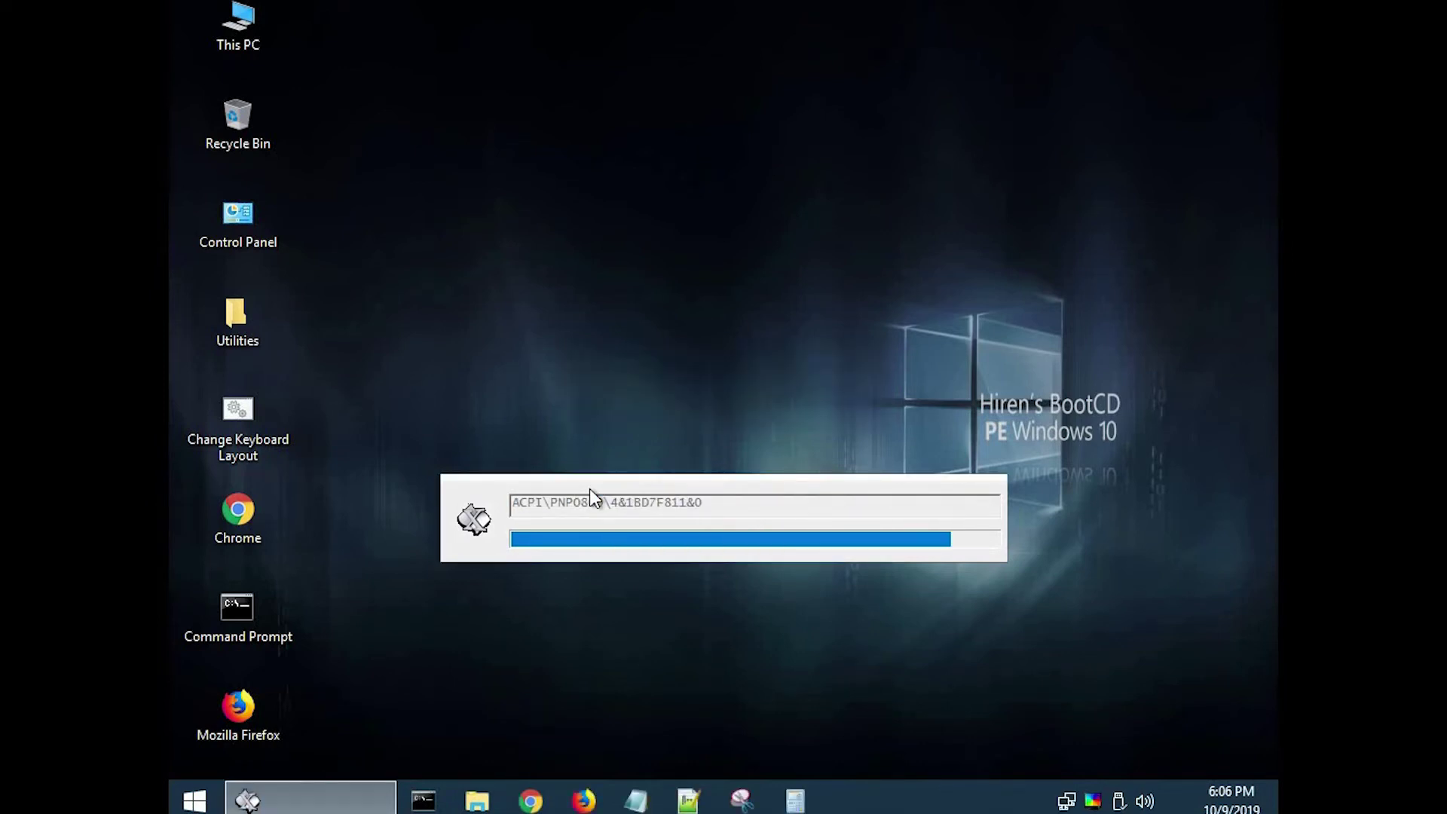
Step: Open the desktop Utilities folder, then its Security subfolder
{"action": "double_click", "coordinate": [243, 340]}
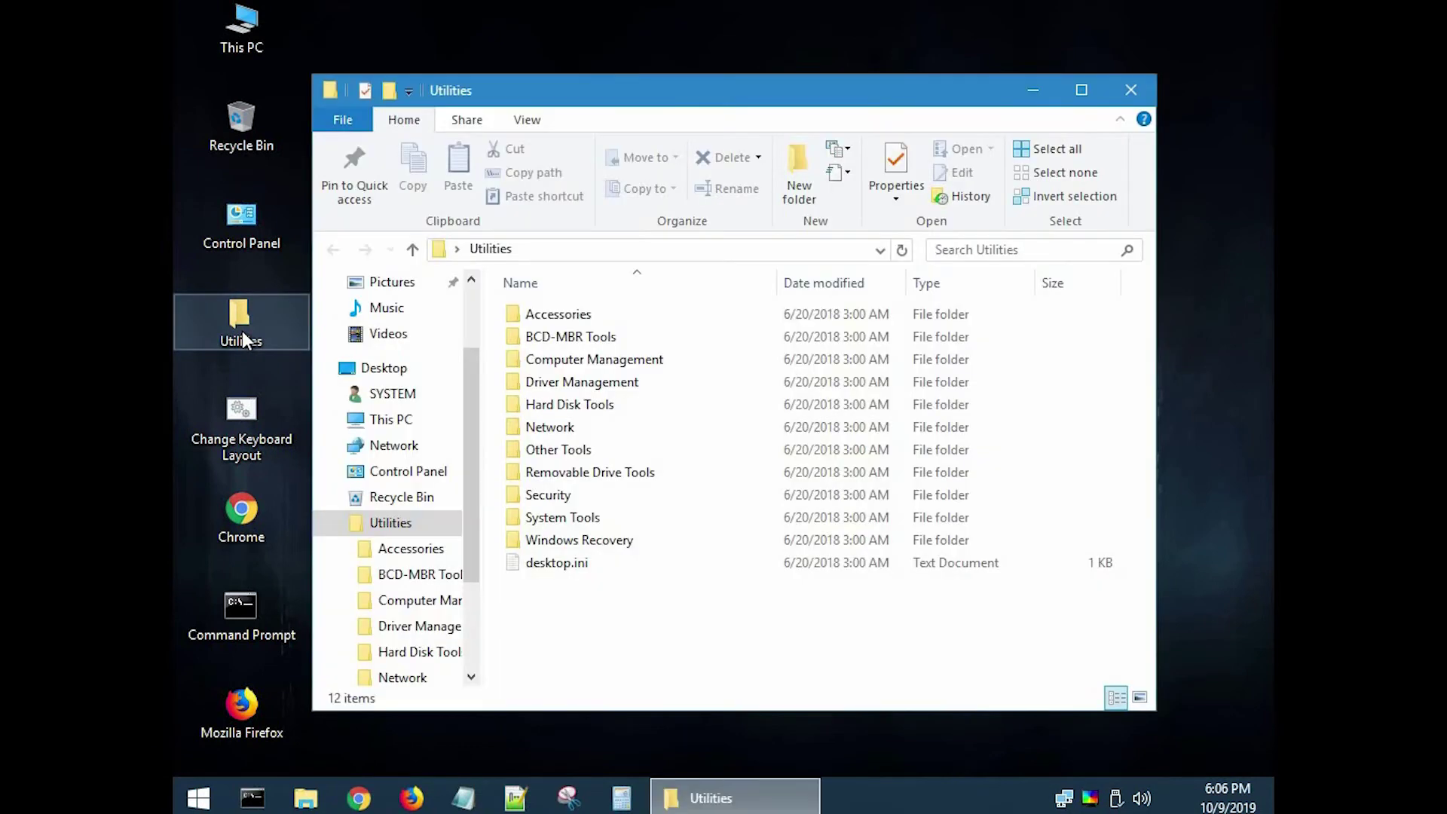
{"action": "double_click", "coordinate": [557, 497]}
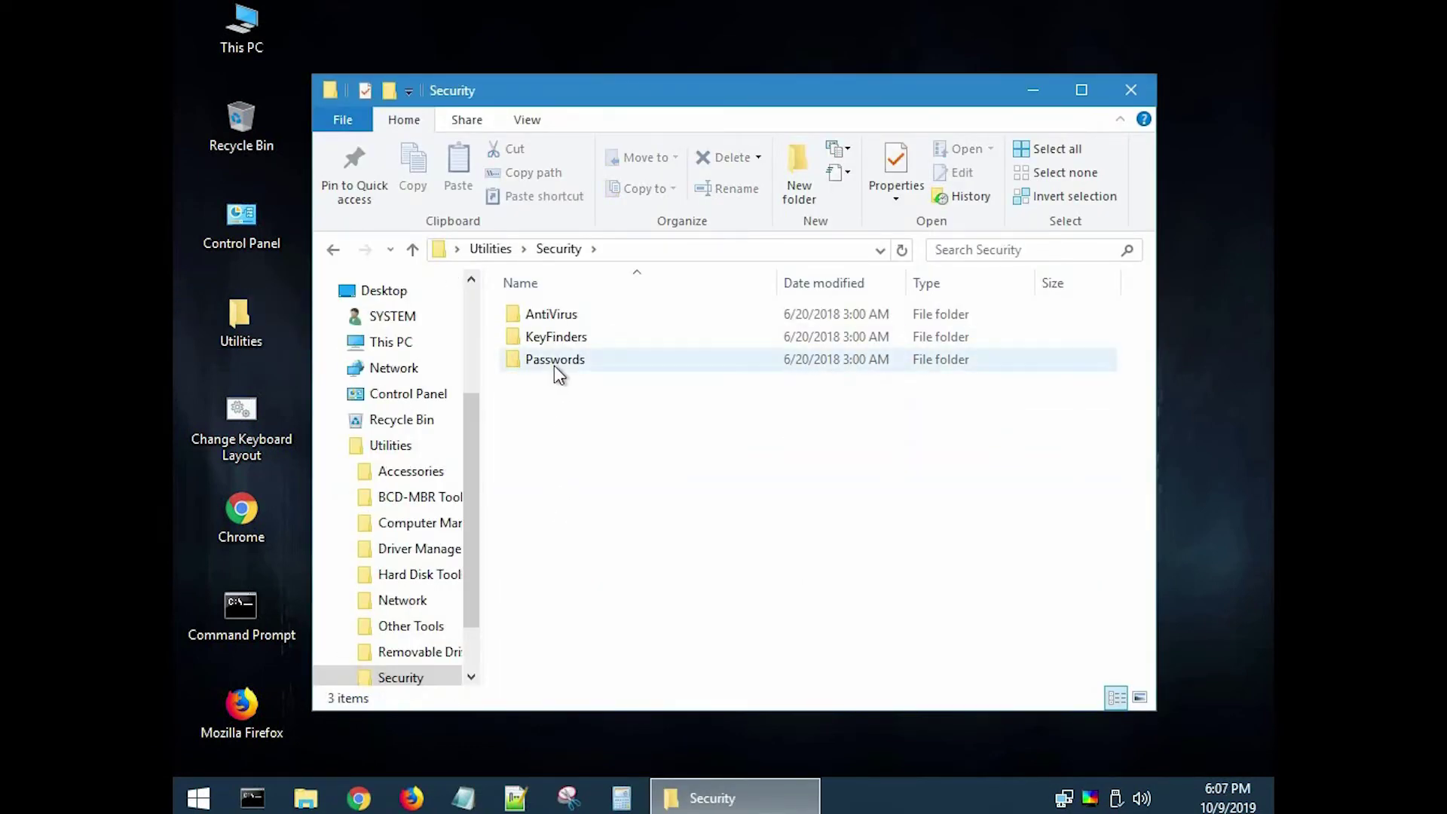
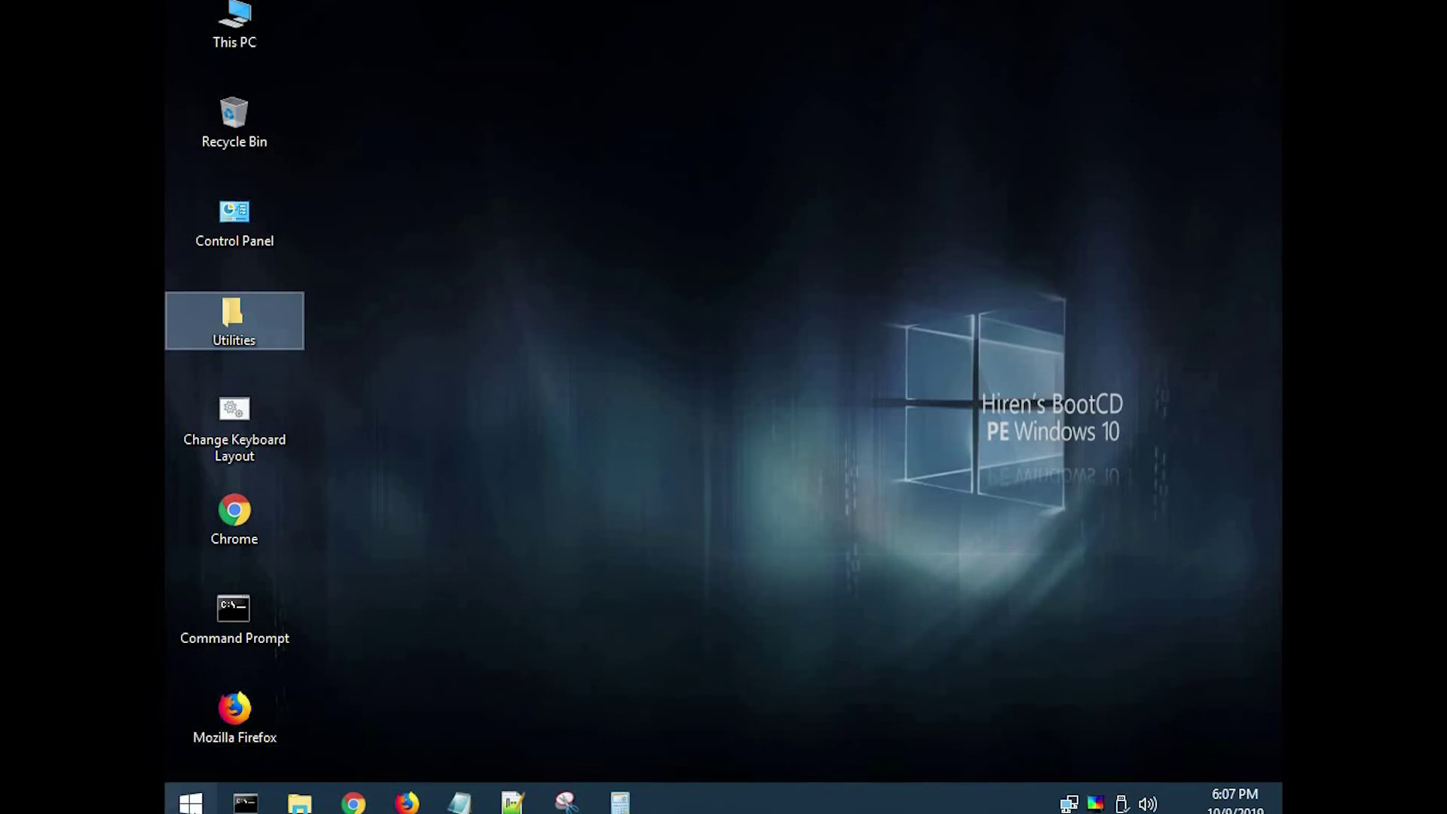
Step: Restart the computer from the Start menu's Shut down options to leave the PE environment
{"action": "left_click", "coordinate": [191, 803]}
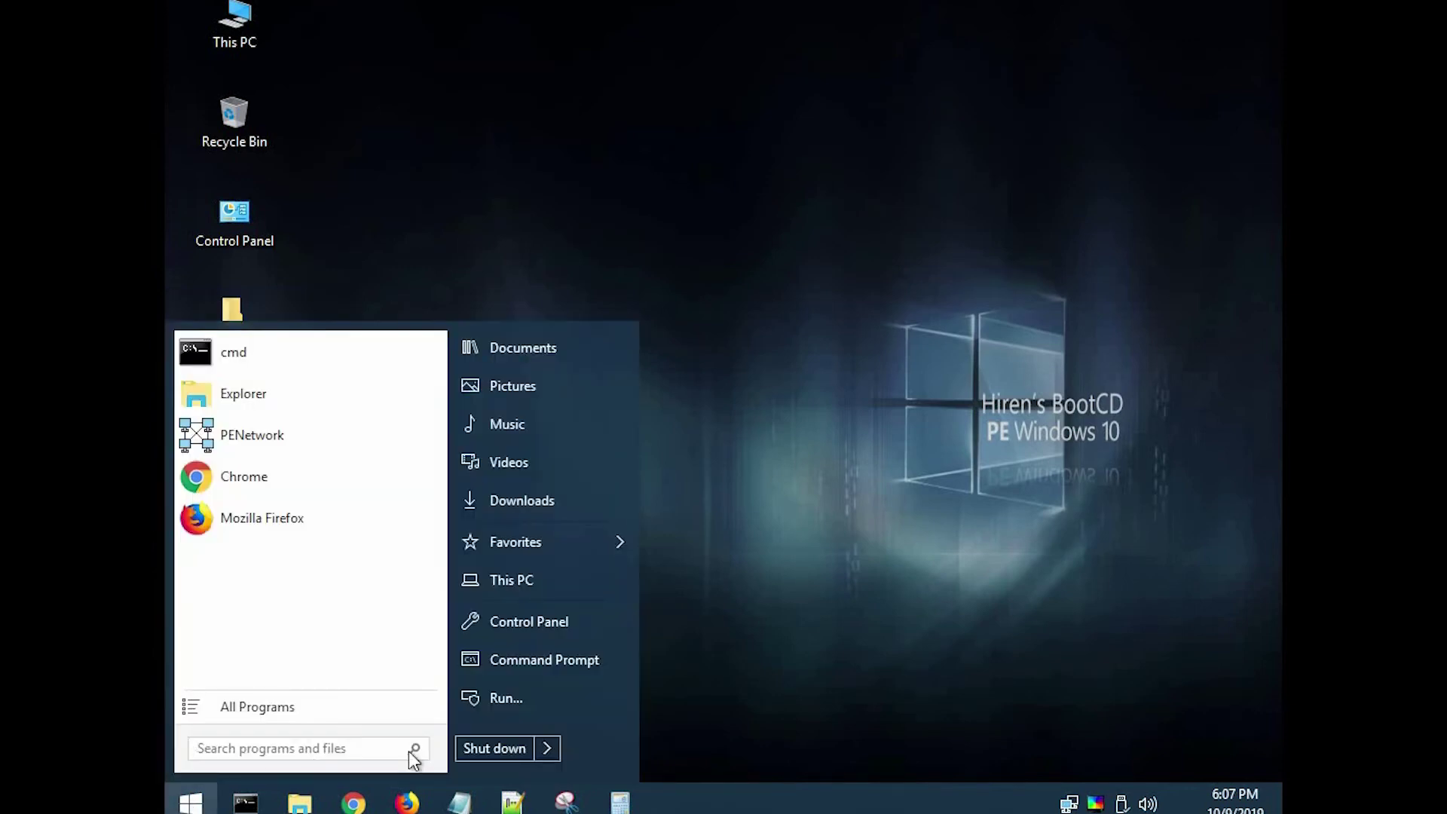
{"action": "left_click", "coordinate": [548, 748]}
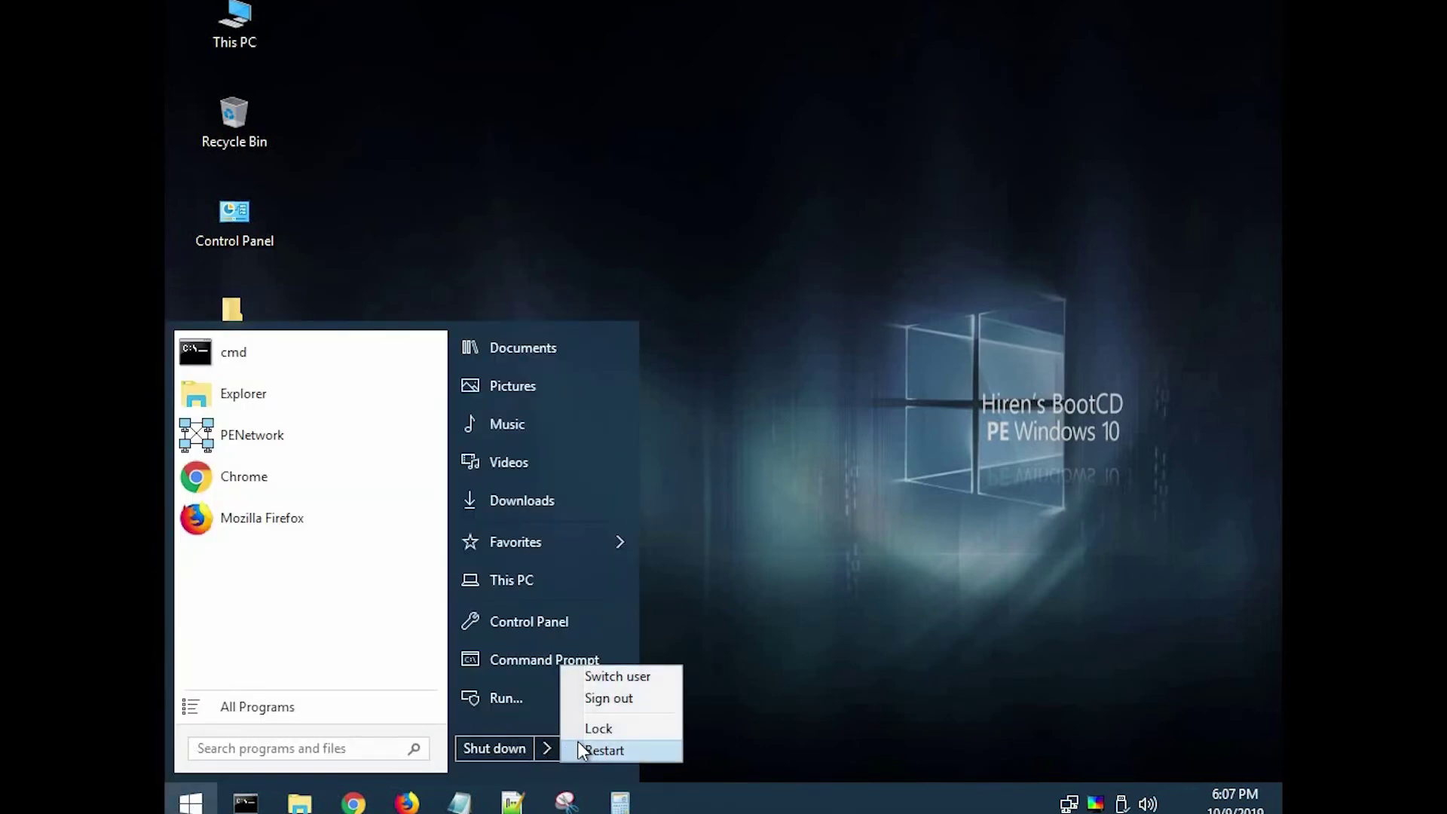
{"action": "left_click", "coordinate": [590, 743]}
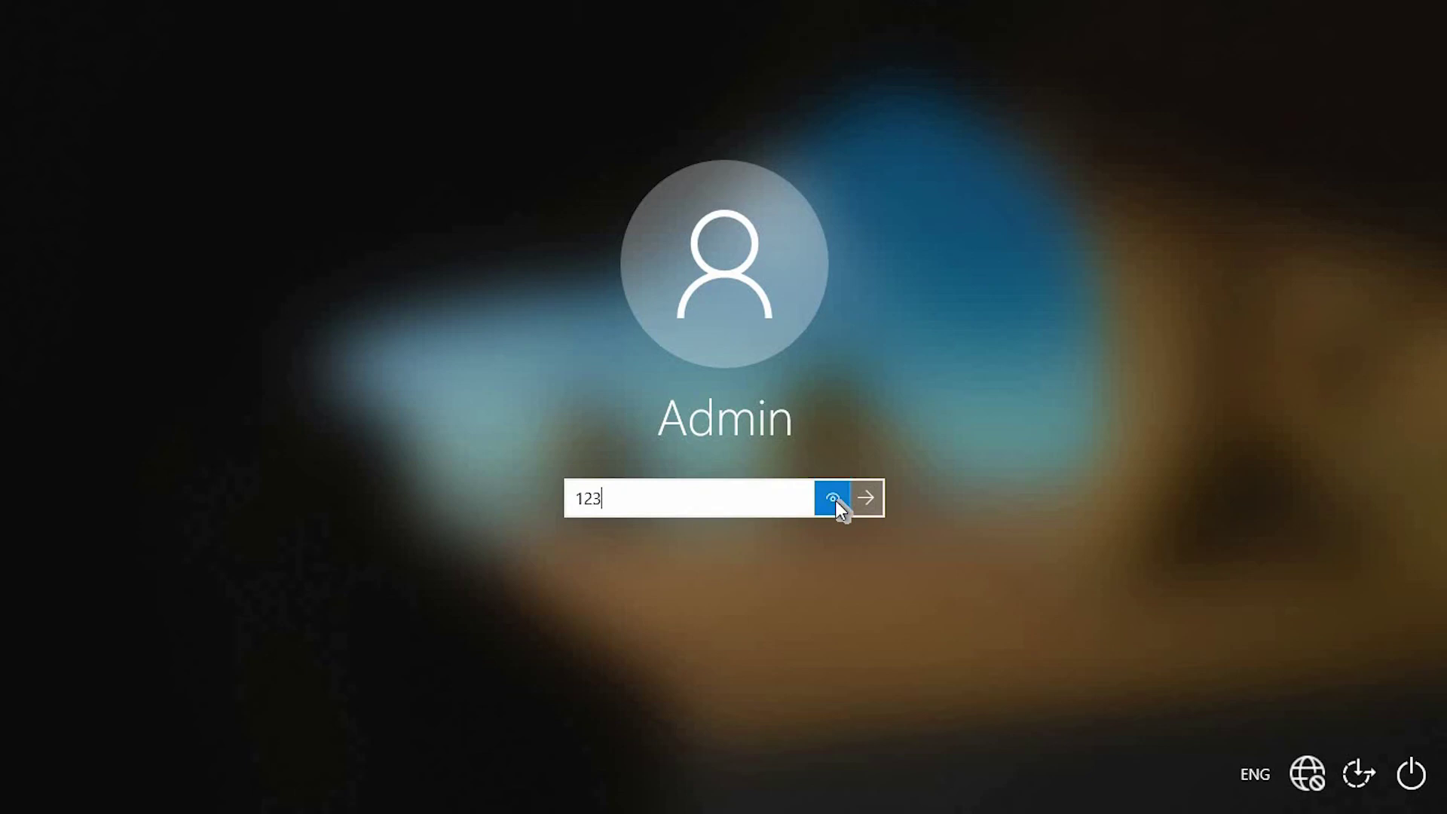
Step: Submit the newly reset password to sign in to the Admin account
{"action": "left_click", "coordinate": [861, 505]}
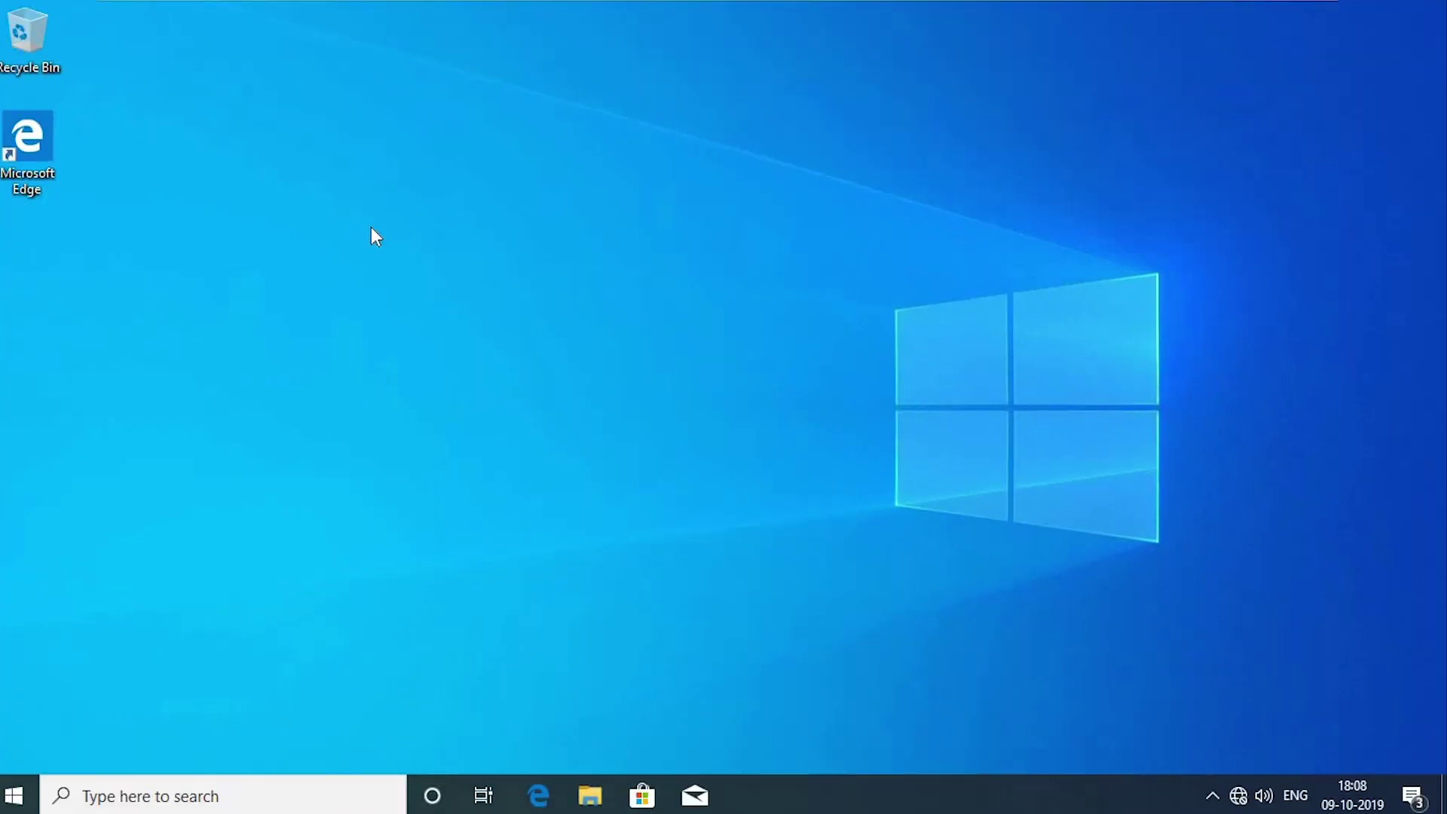
{"action": "right_click", "coordinate": [370, 226]}
{"action": "left_click", "coordinate": [331, 311]}
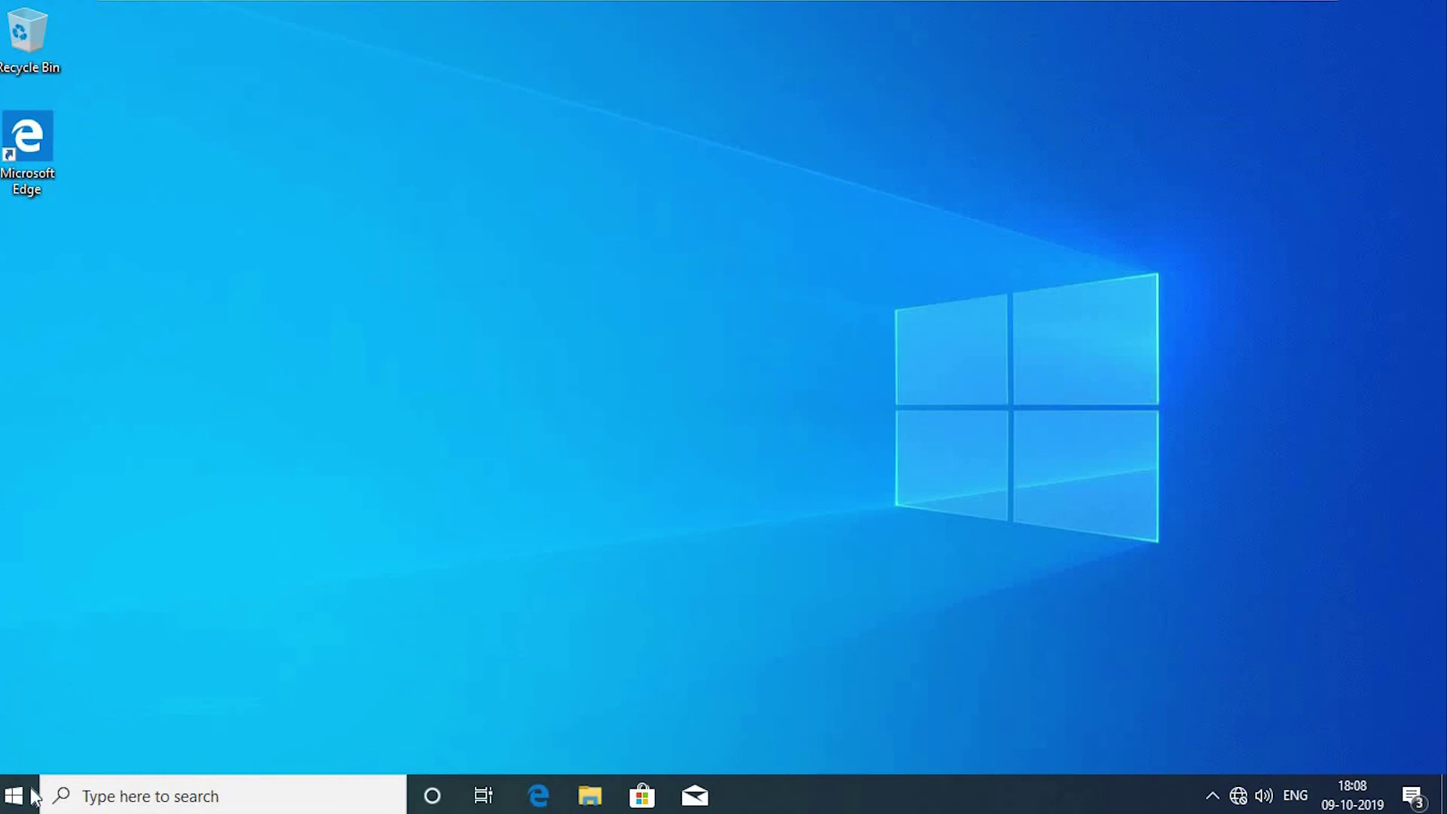